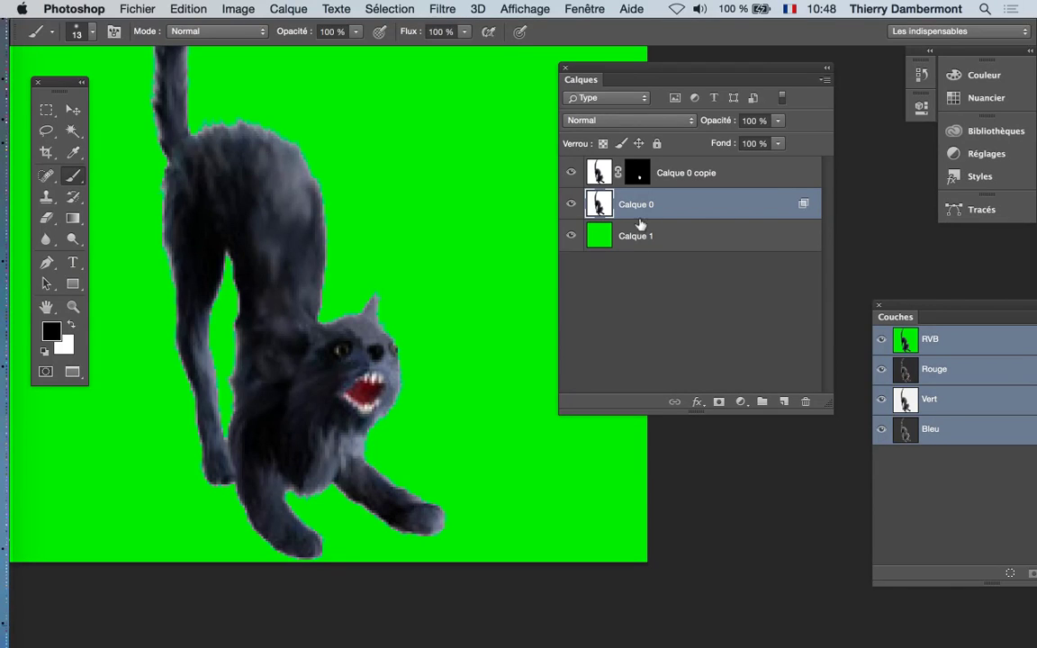
# Zoom out and hide the green Calque 1 layer so the cat sits on transparency
pyautogui.scroll(-1, 279, 187)
pyautogui.scroll(-1, 281, 189)
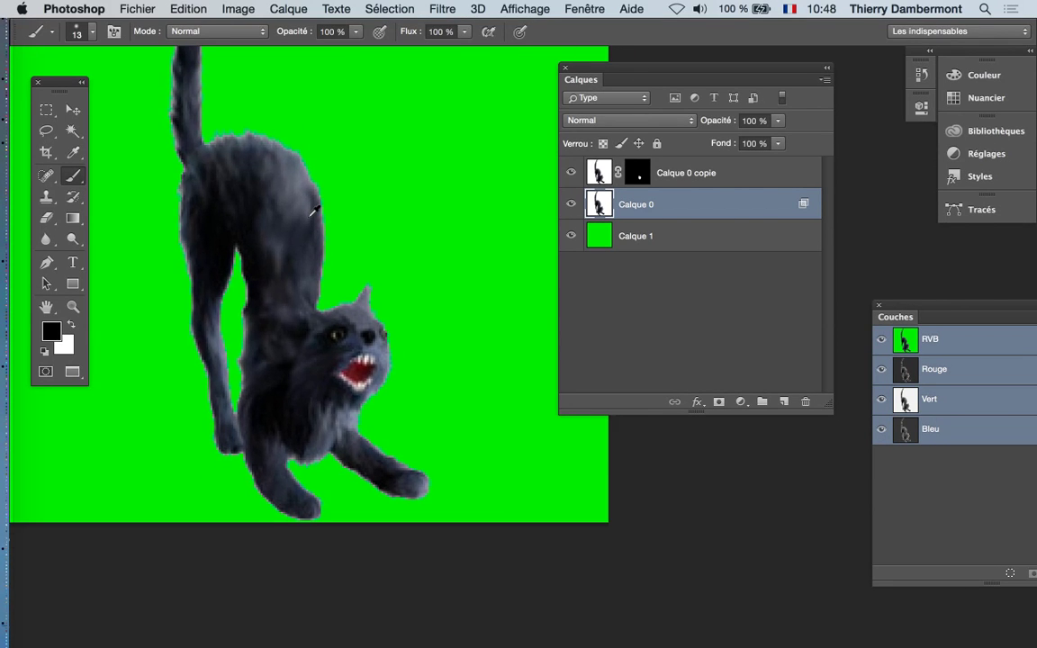
pyautogui.scroll(-1, 313, 209)
pyautogui.scroll(-1, 313, 209)
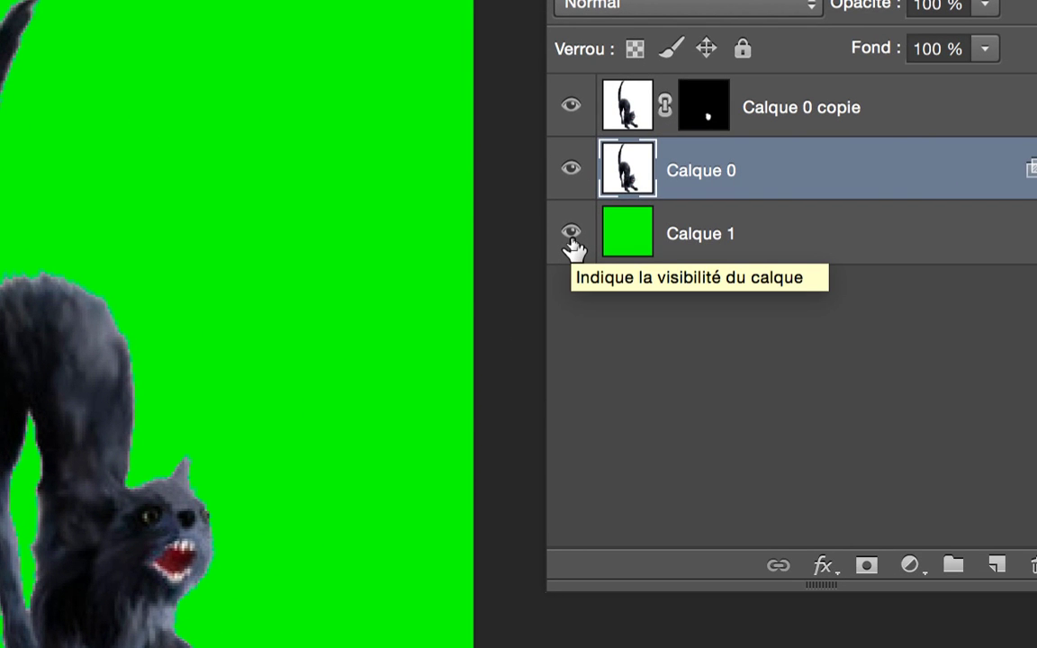
pyautogui.click(571, 236)
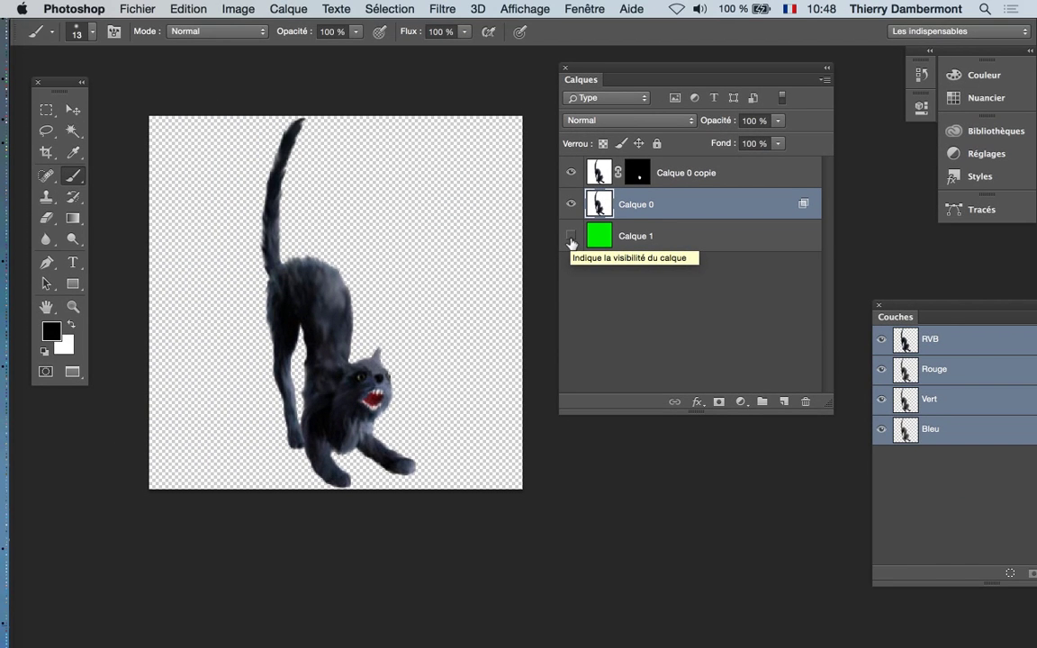
pyautogui.click(127, 6)
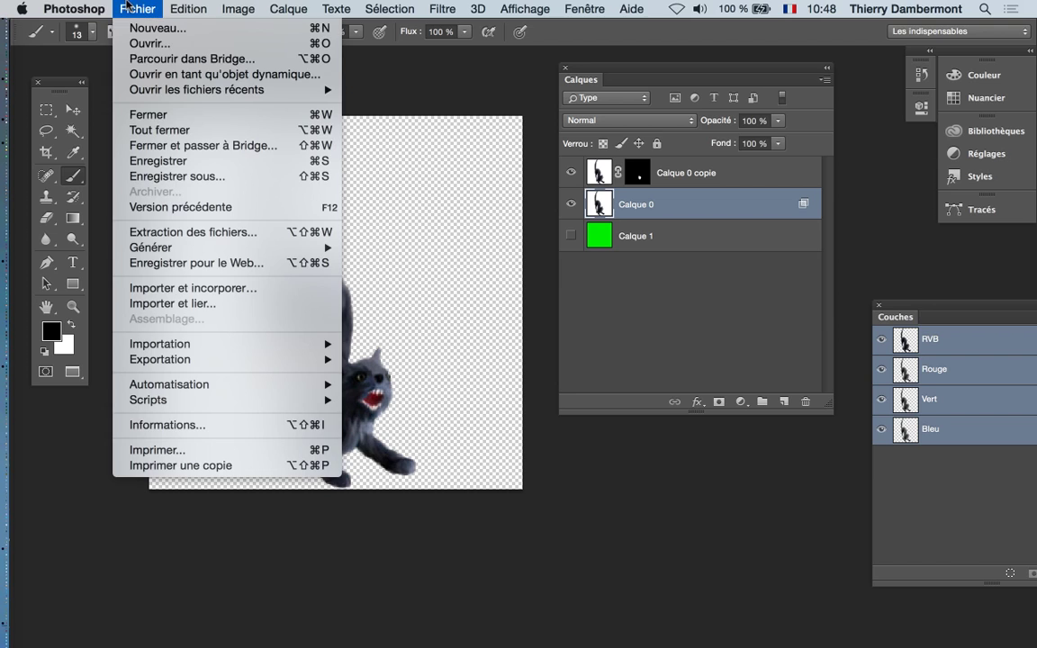
# Start Save As and pick the Photoshop file format
pyautogui.click(166, 179)
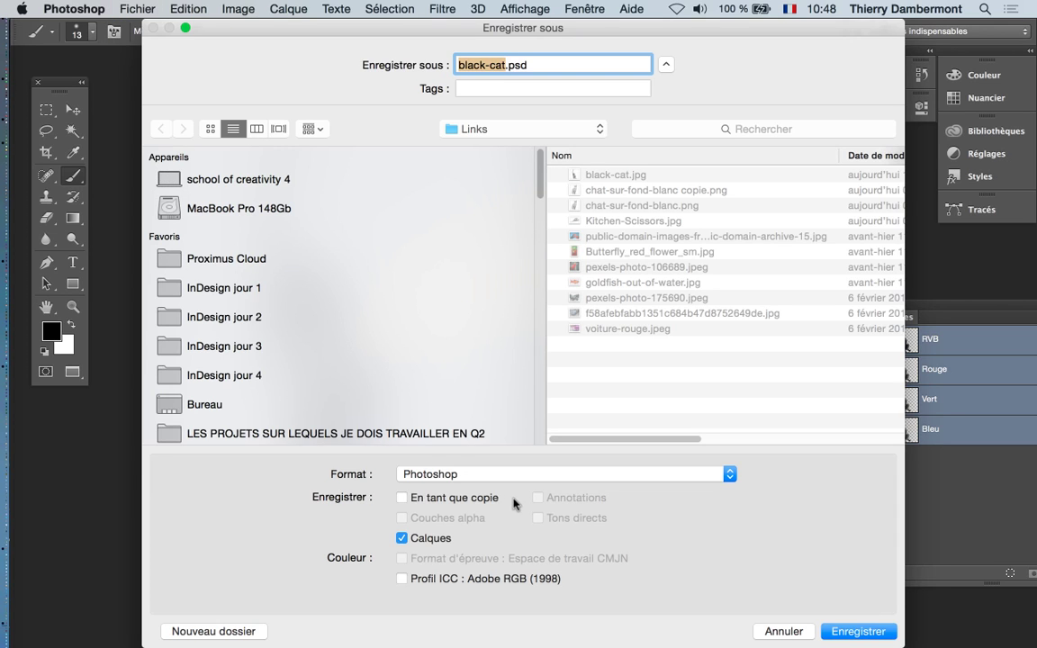
pyautogui.click(493, 476)
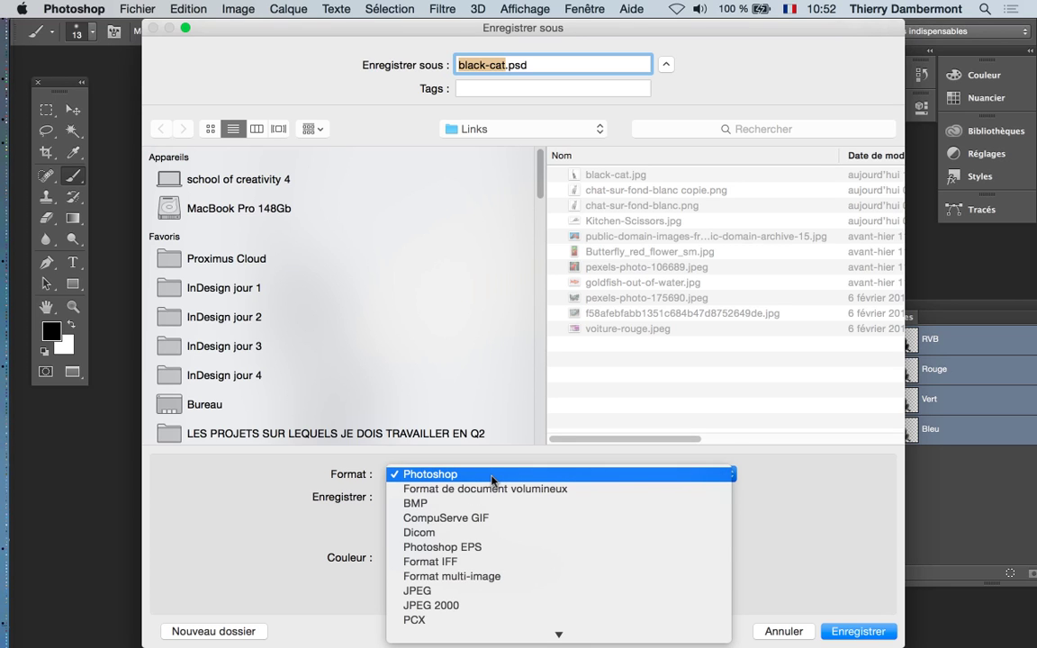
pyautogui.scroll(-3, 495, 479)
pyautogui.scroll(-2, 497, 481)
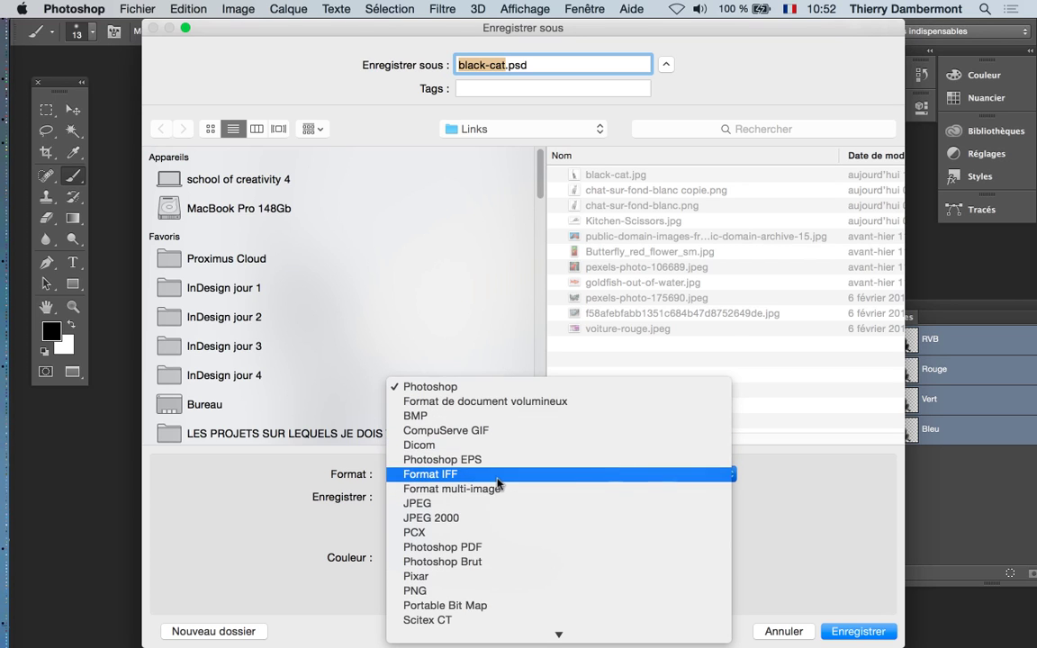
pyautogui.scroll(-2, 499, 482)
pyautogui.scroll(-1, 500, 484)
pyautogui.scroll(-1, 501, 483)
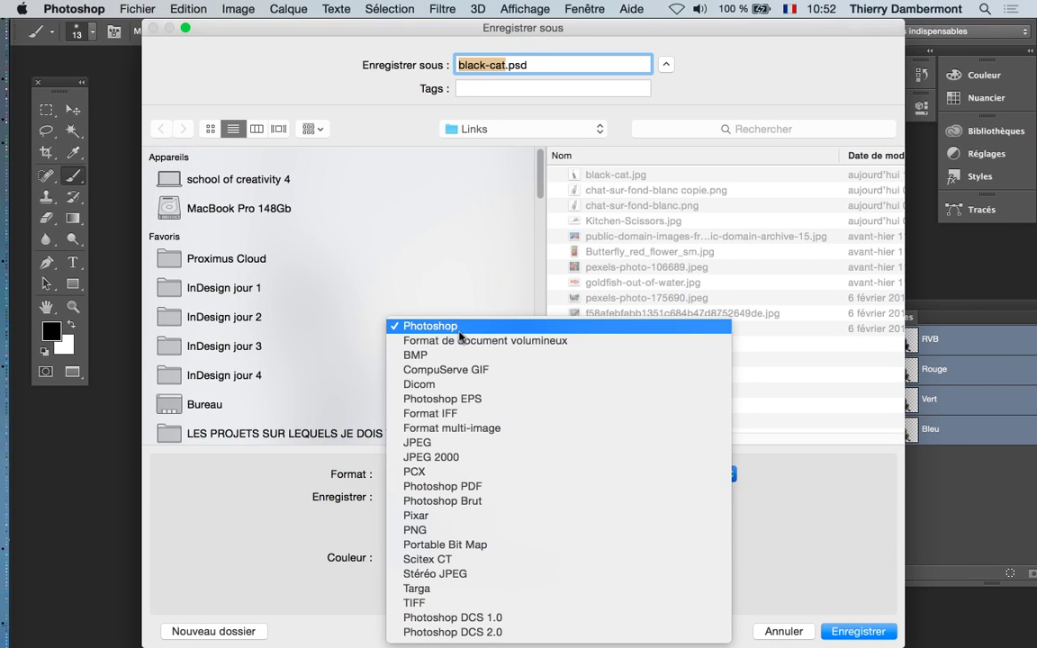
pyautogui.click(421, 328)
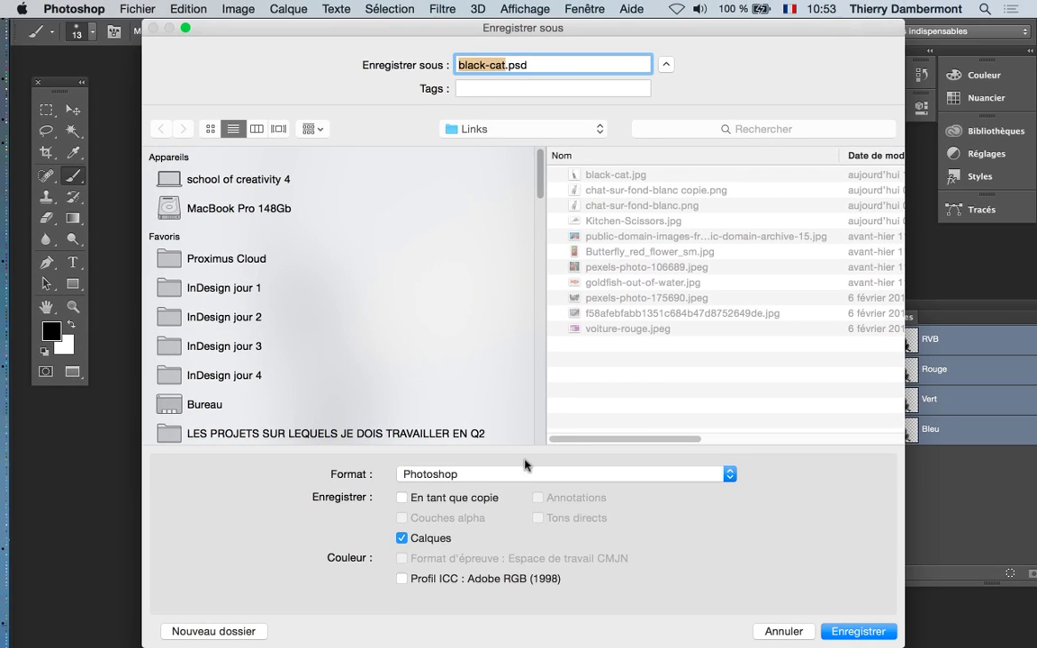
# Save as black-cat.psd in Links with layers kept, confirming the compatibility options
pyautogui.click(507, 474)
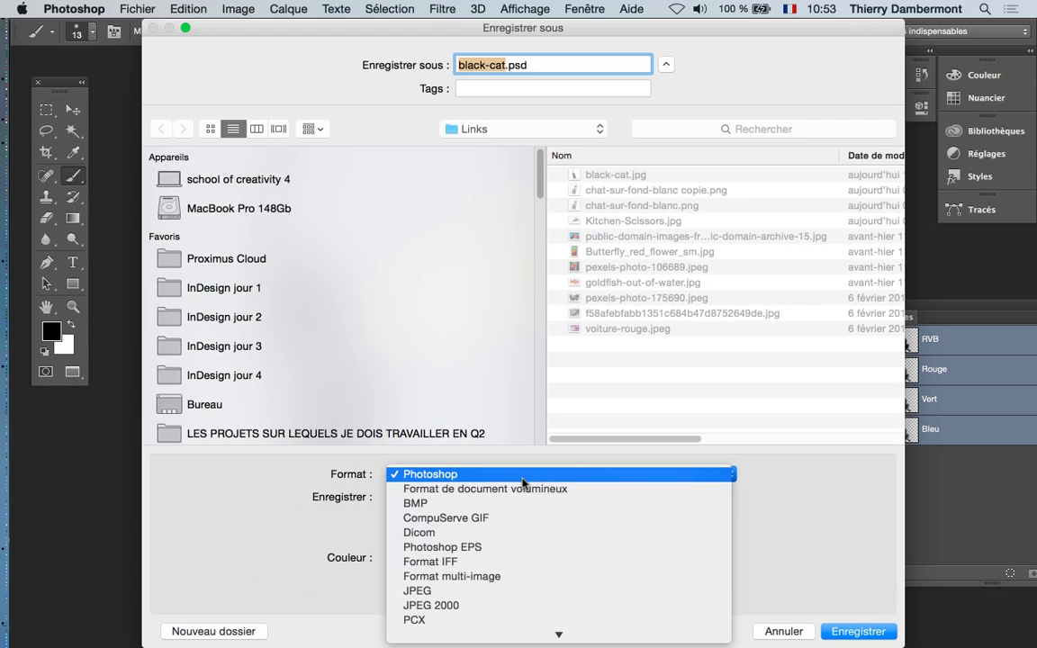
pyautogui.click(790, 491)
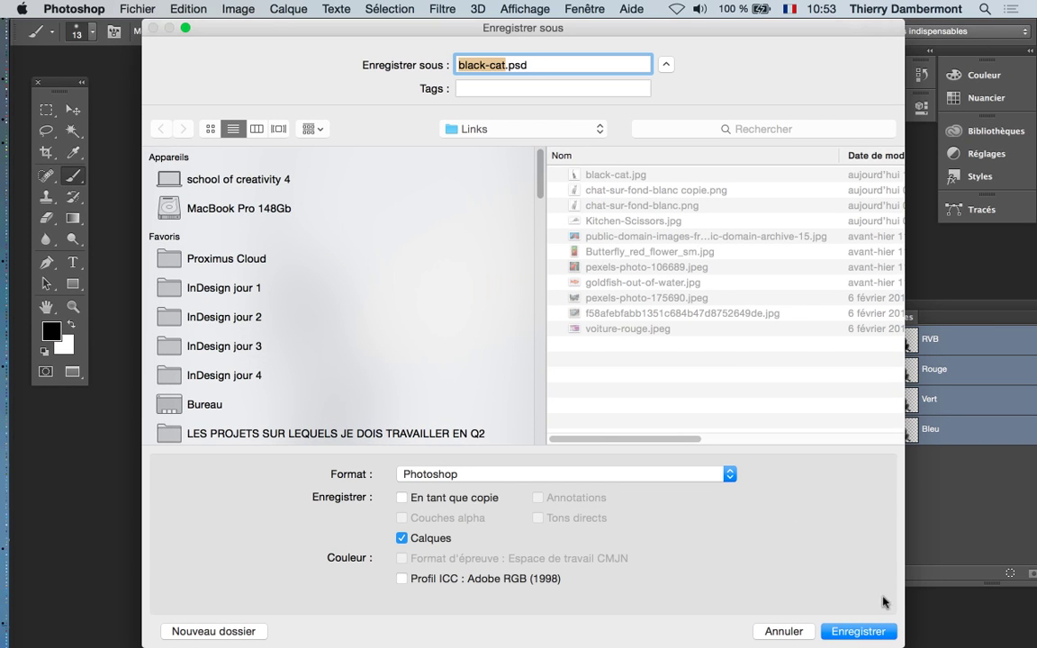
pyautogui.moveTo(815, 577); pyautogui.dragTo(709, 576)
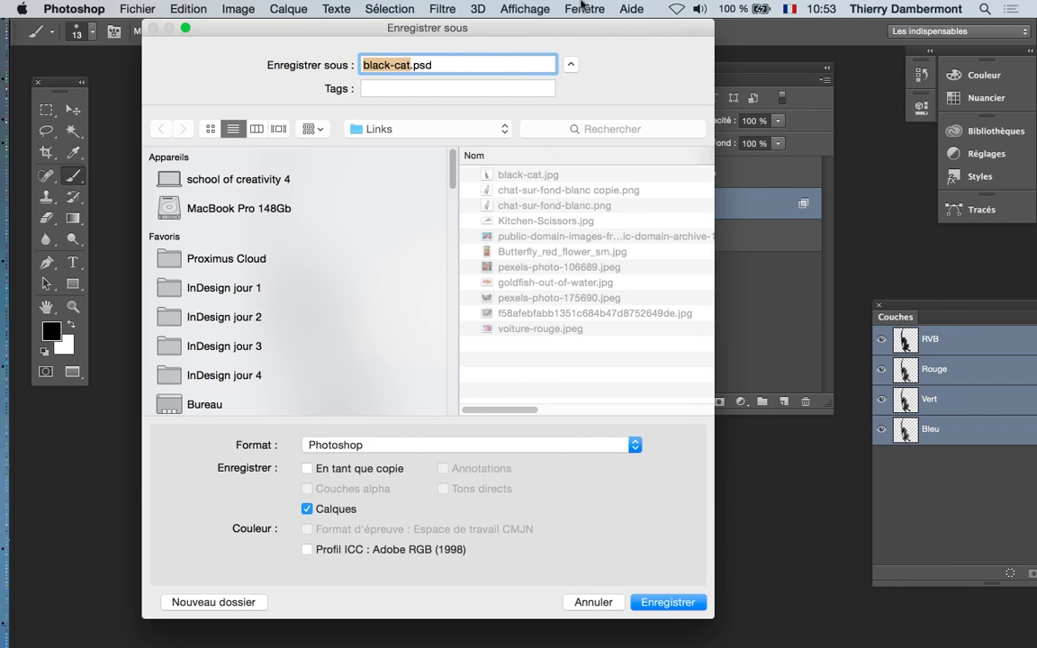
pyautogui.moveTo(538, 29); pyautogui.dragTo(418, 38)
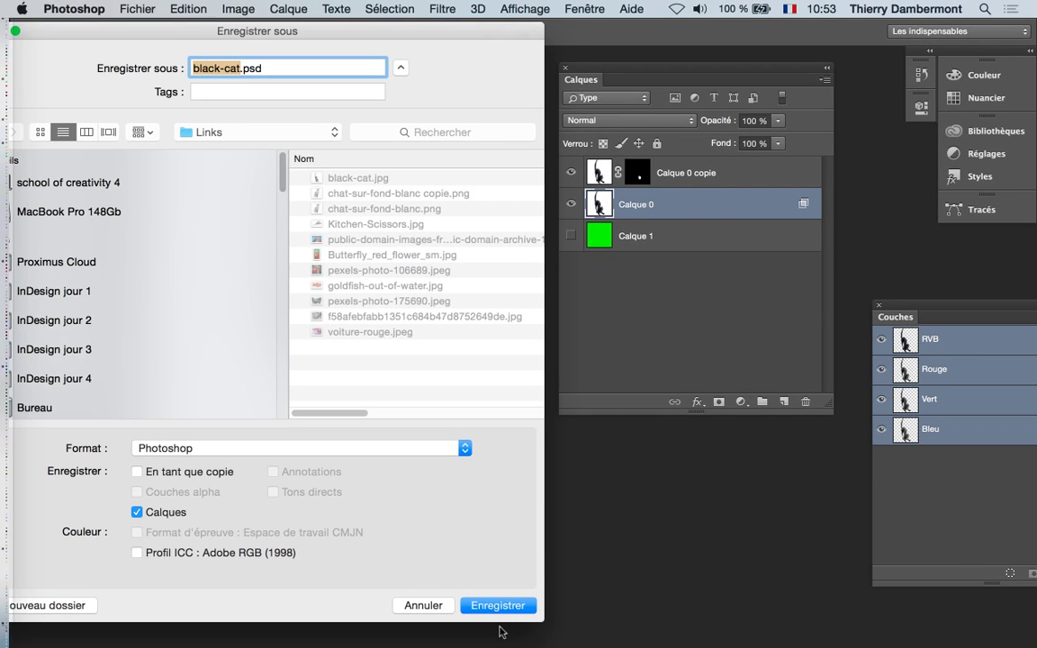
pyautogui.click(511, 606)
pyautogui.click(792, 264)
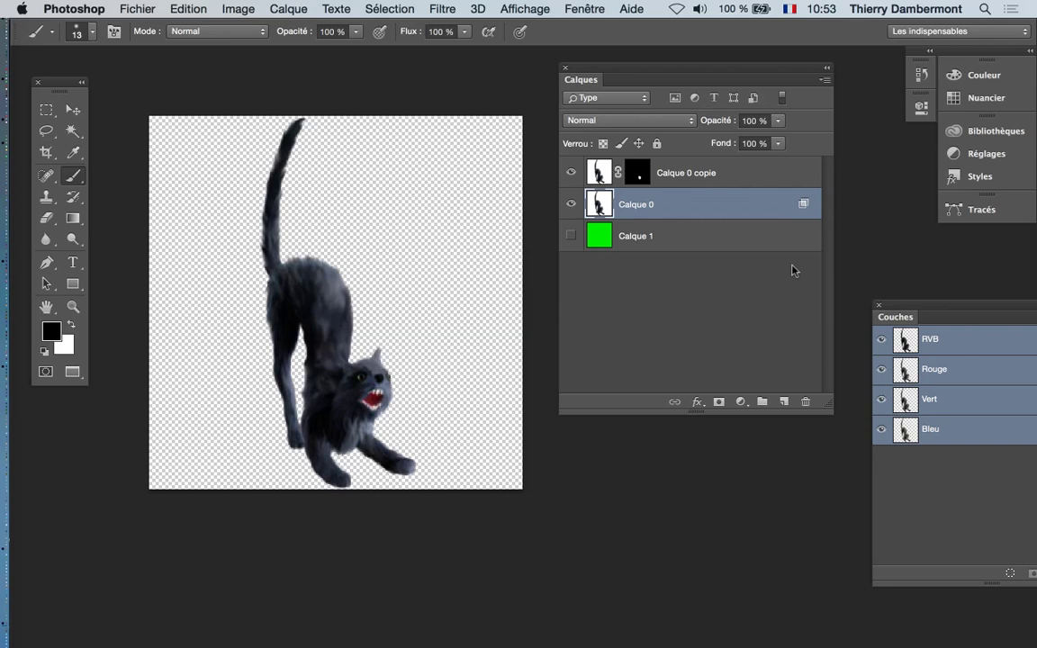
# In InDesign, make Images flottantes the active layer and lock fonds décoratifs
pyautogui.press('super+Tab')
pyautogui.press('super+Tab')
pyautogui.press('super+Tab')
pyautogui.press('super+Tab')
pyautogui.press('super+Tab')
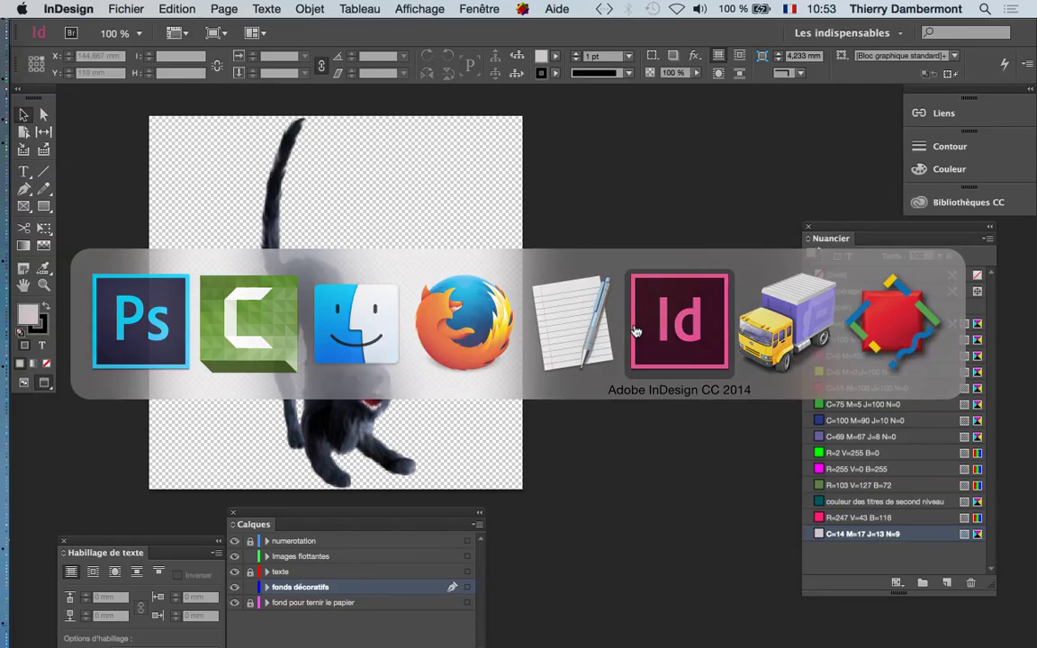
pyautogui.press('super+minus')
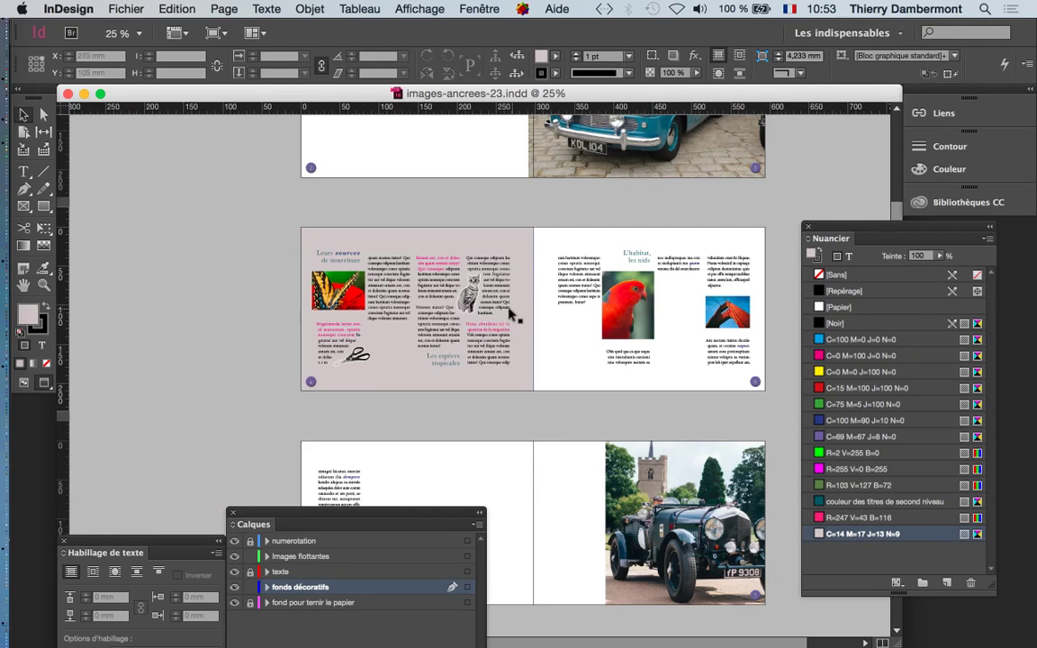
pyautogui.press('super+minus')
pyautogui.moveTo(366, 516)
pyautogui.mouseDown()
pyautogui.moveTo(278, 319)
pyautogui.moveTo(459, 453)
pyautogui.mouseUp()
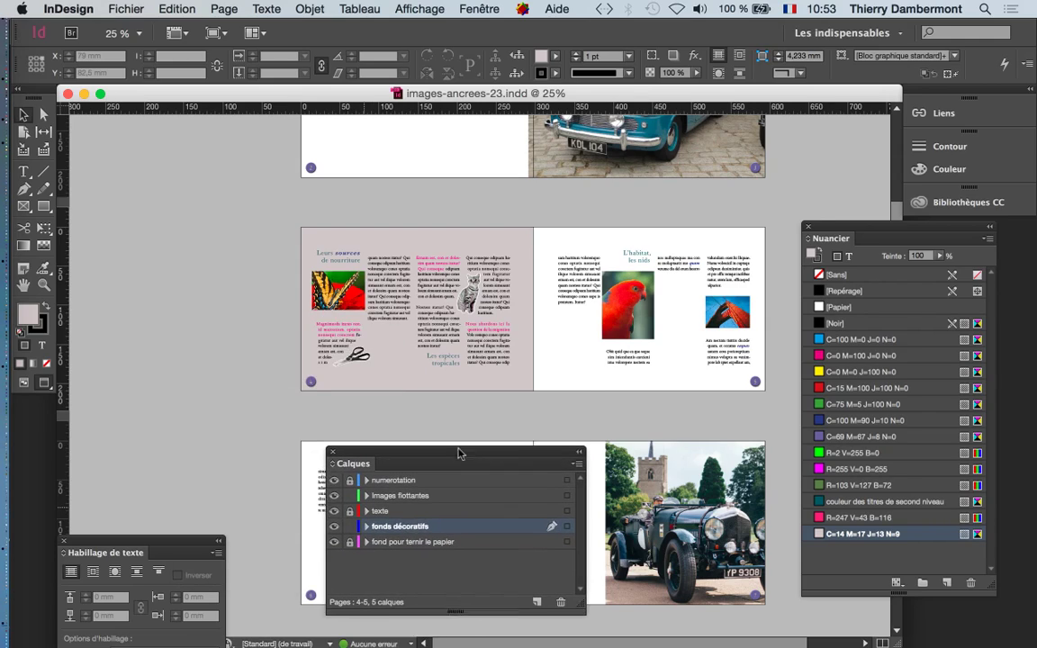
pyautogui.press('super+equal')
pyautogui.press('super+equal')
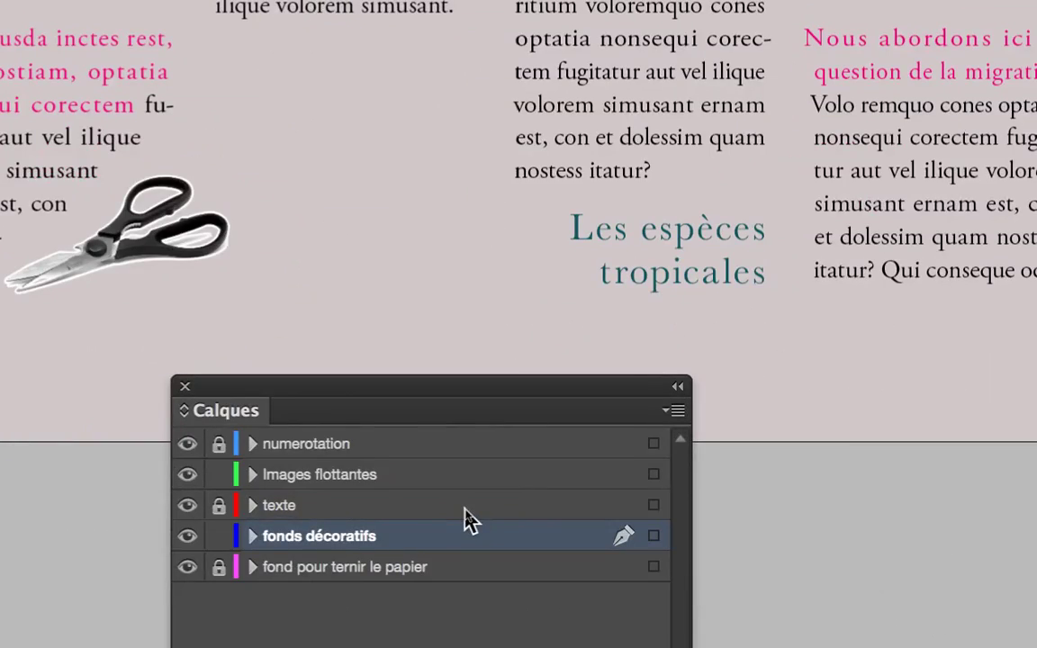
pyautogui.click(450, 474)
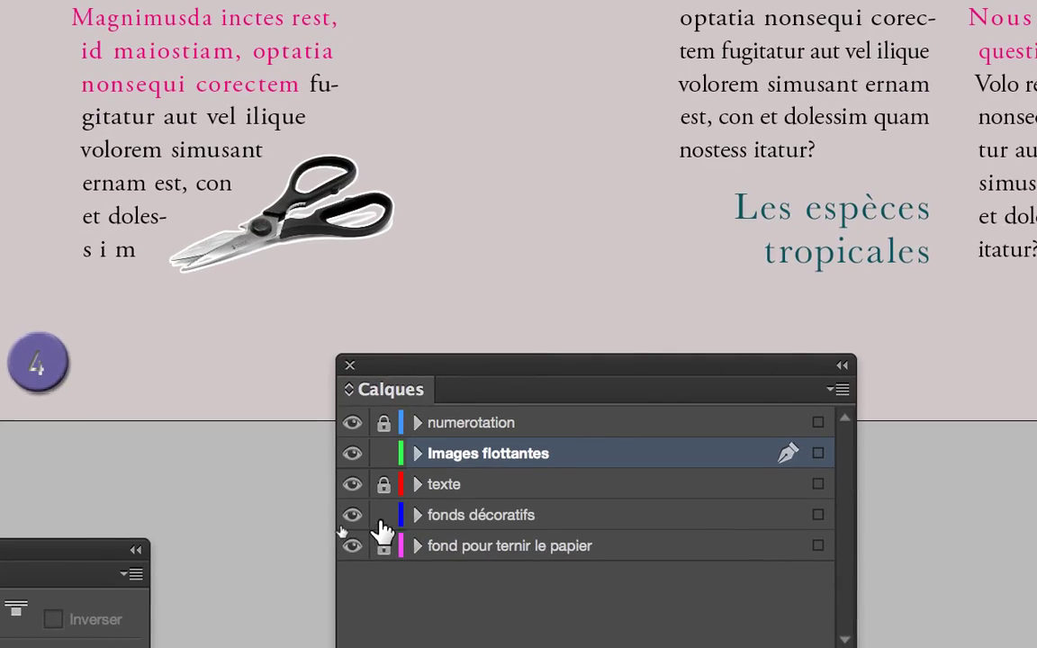
pyautogui.click(382, 521)
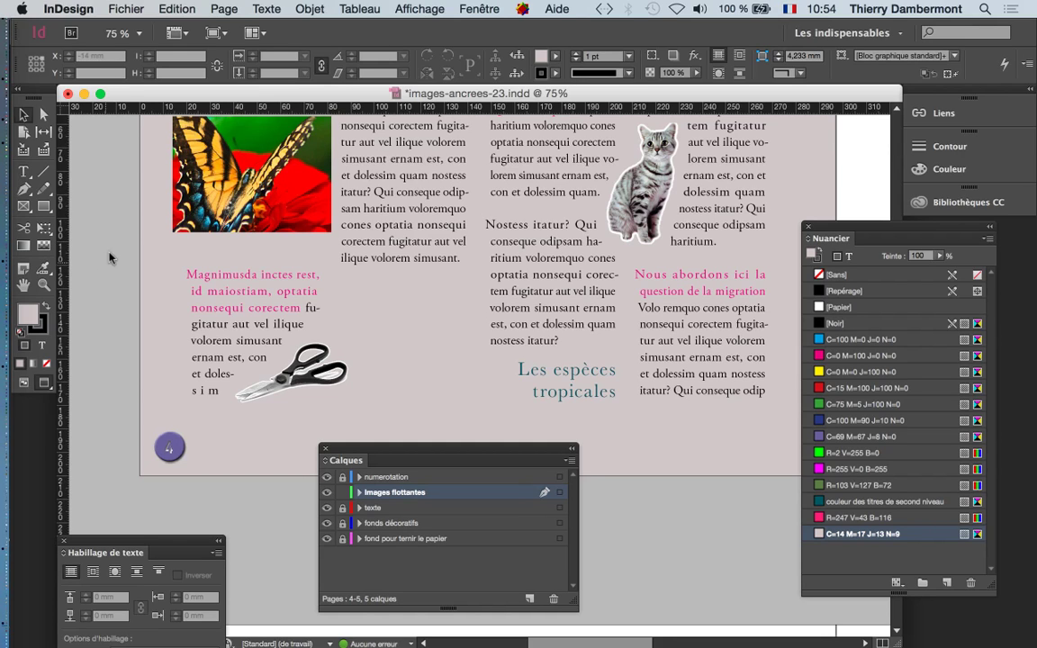
# Load black-cat.psd from the Links folder for placing
pyautogui.click(126, 9)
pyautogui.click(166, 233)
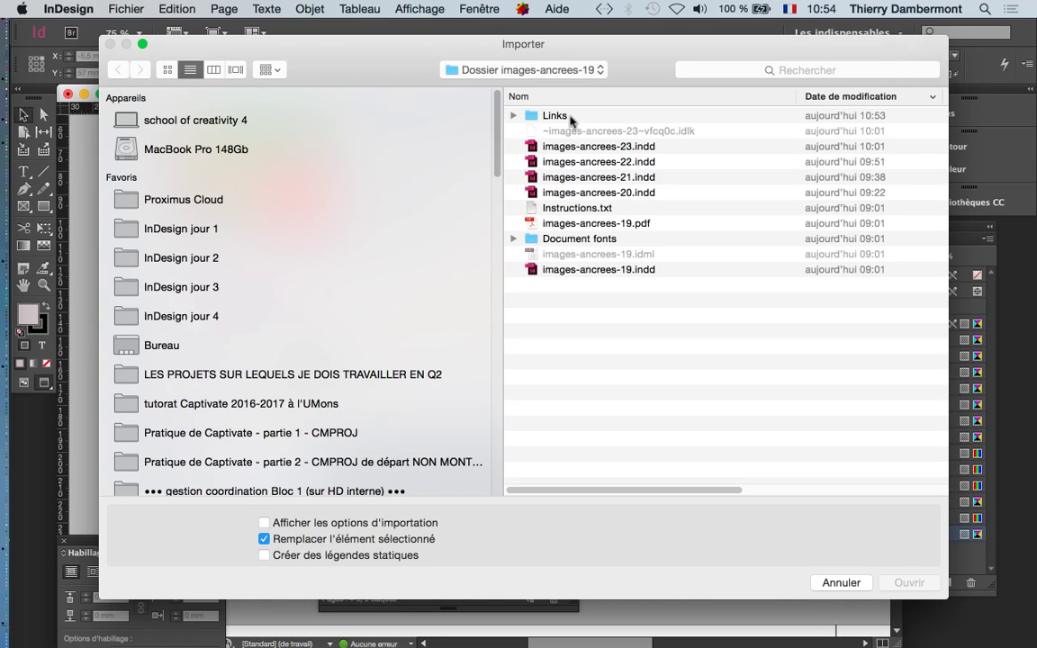
pyautogui.click(581, 115)
pyautogui.doubleClick(602, 122)
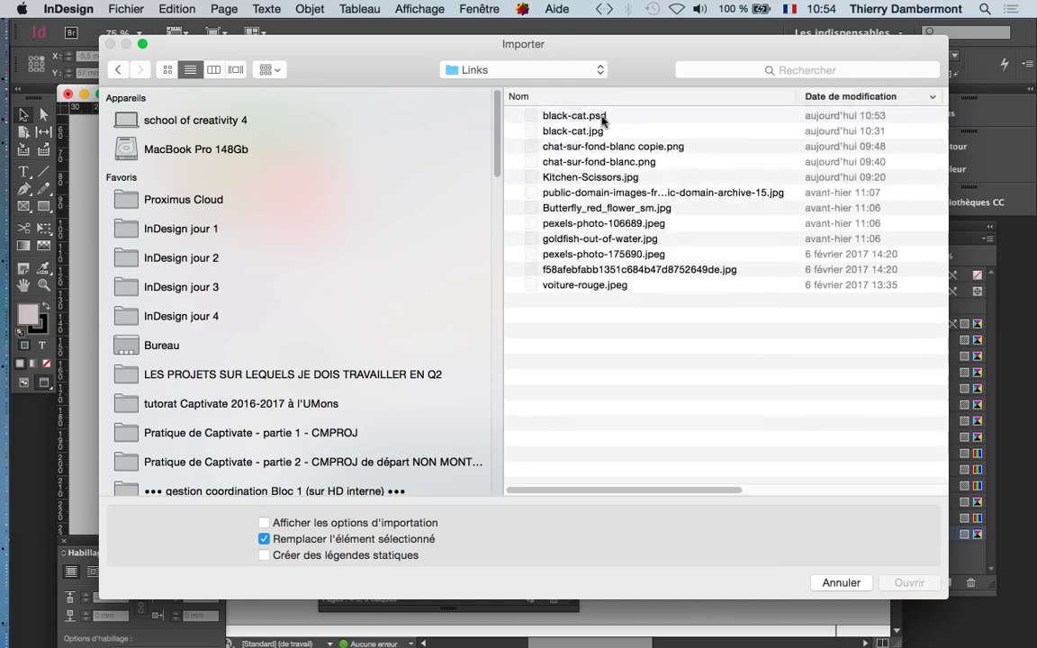
pyautogui.click(616, 120)
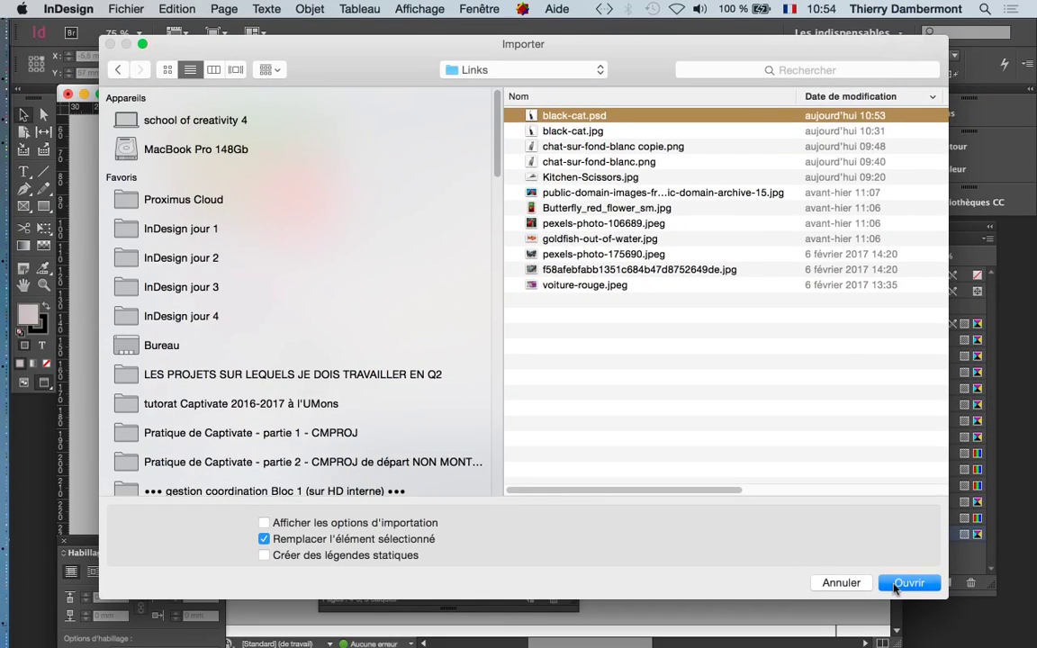
pyautogui.click(907, 583)
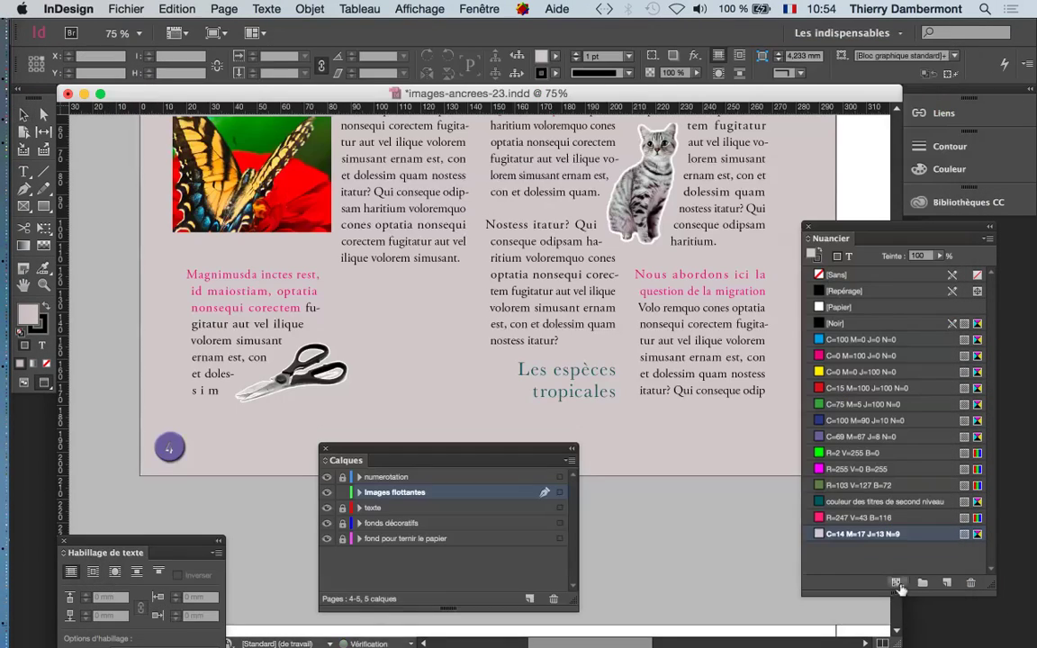
# Draw the cat's frame over the page-4 text columns and zoom in on it
pyautogui.moveTo(386, 144); pyautogui.dragTo(540, 302)
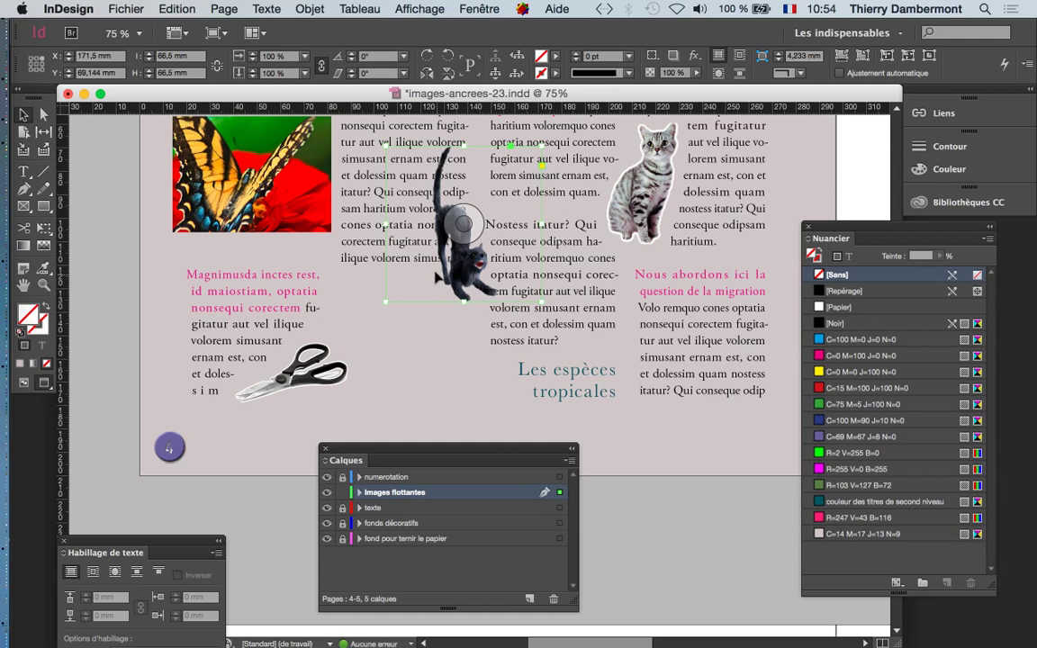
pyautogui.press('super+equal')
pyautogui.press('super+equal')
pyautogui.press('super+equal')
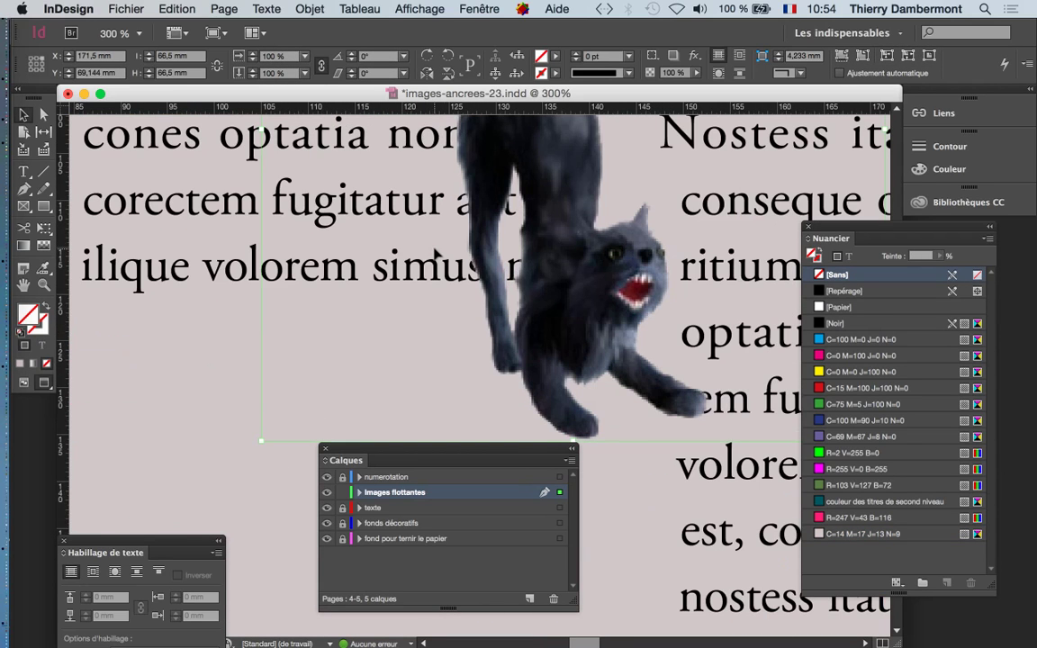
pyautogui.press('super+equal')
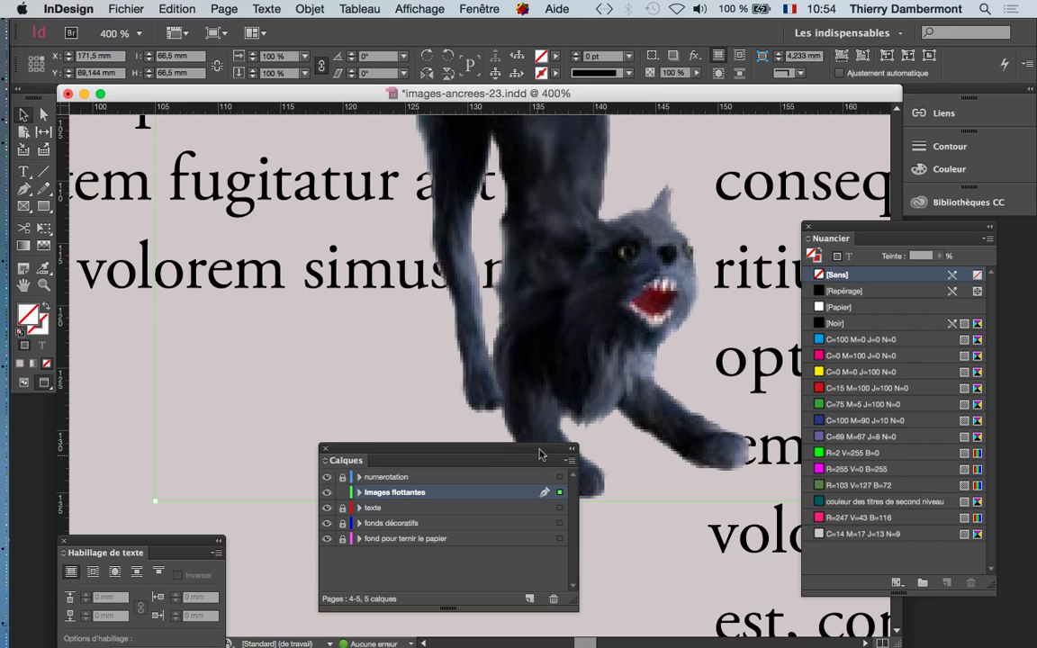
# Move the cat frame left and down to X 167.8 mm, Y 74.9 mm
pyautogui.moveTo(540, 454); pyautogui.dragTo(420, 508)
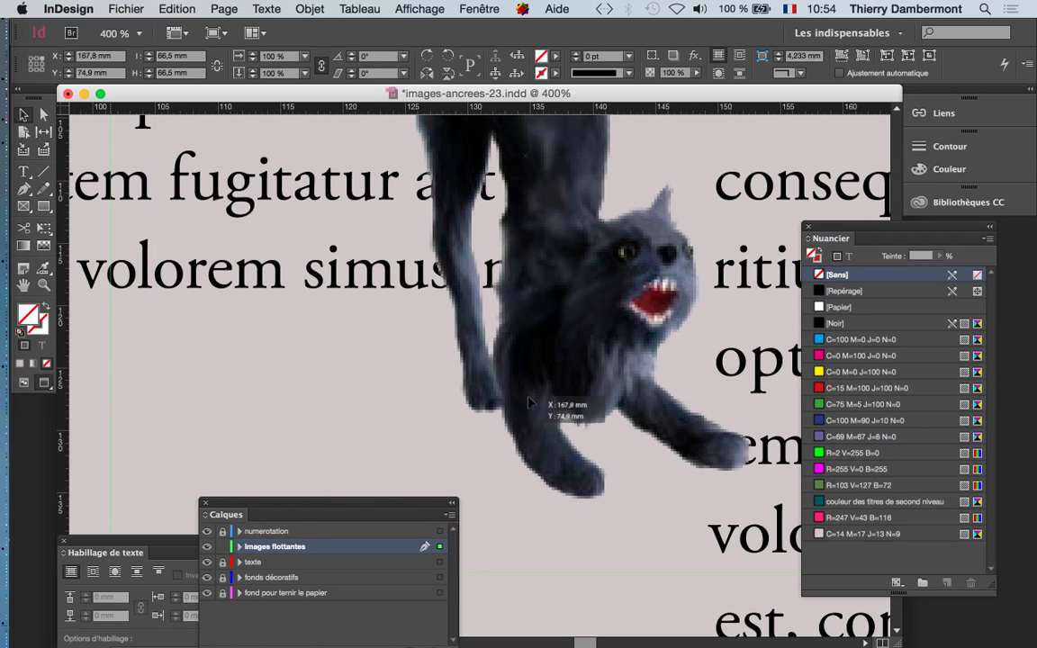
pyautogui.moveTo(565, 344); pyautogui.dragTo(518, 418)
pyautogui.moveTo(537, 272)
pyautogui.mouseDown()
pyautogui.moveTo(574, 282)
pyautogui.moveTo(636, 405)
pyautogui.mouseUp()
pyautogui.moveTo(546, 278); pyautogui.dragTo(603, 401)
# Pan and zoom around the spread to inspect the cat over the text columns
pyautogui.scroll(3, 601, 436)
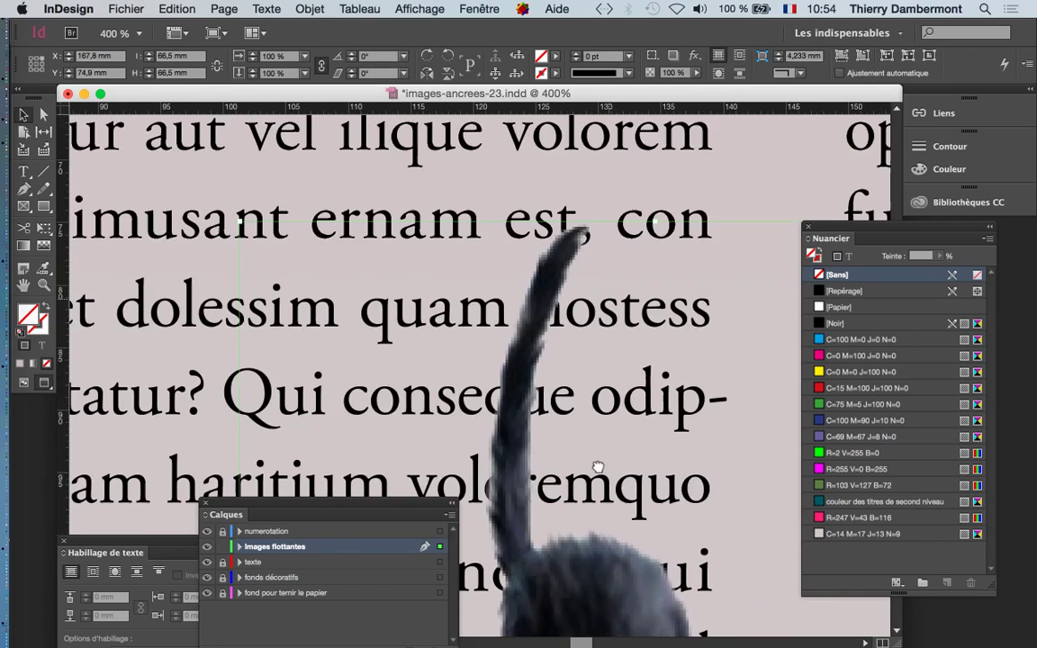
pyautogui.scroll(-5, 594, 360)
pyautogui.scroll(-3, 591, 252)
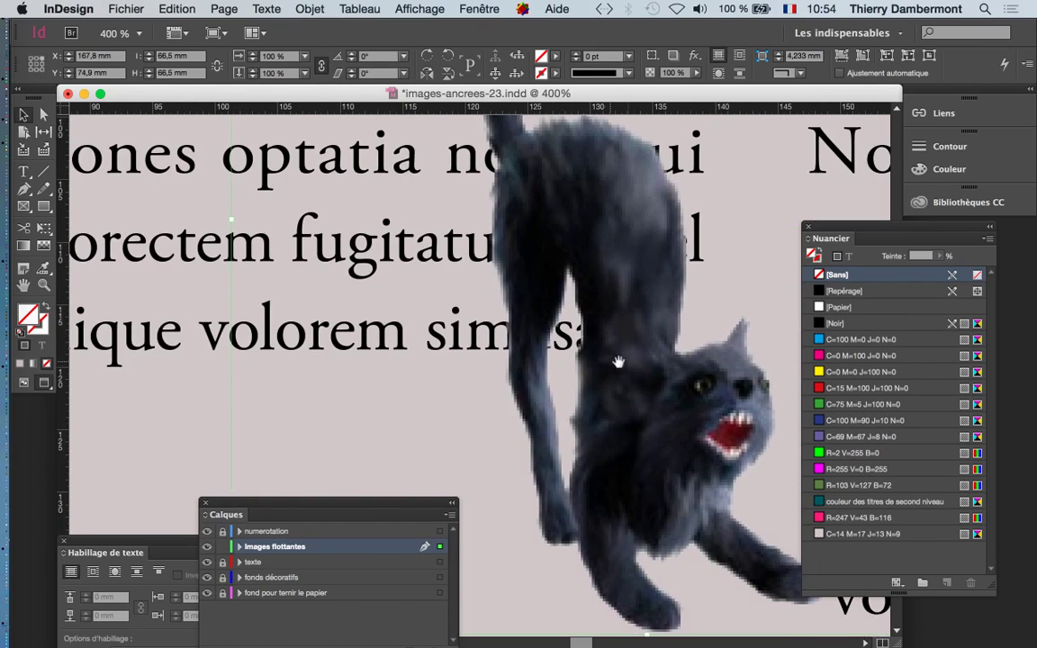
pyautogui.press('super+minus')
pyautogui.press('super+minus')
pyautogui.press('super+minus')
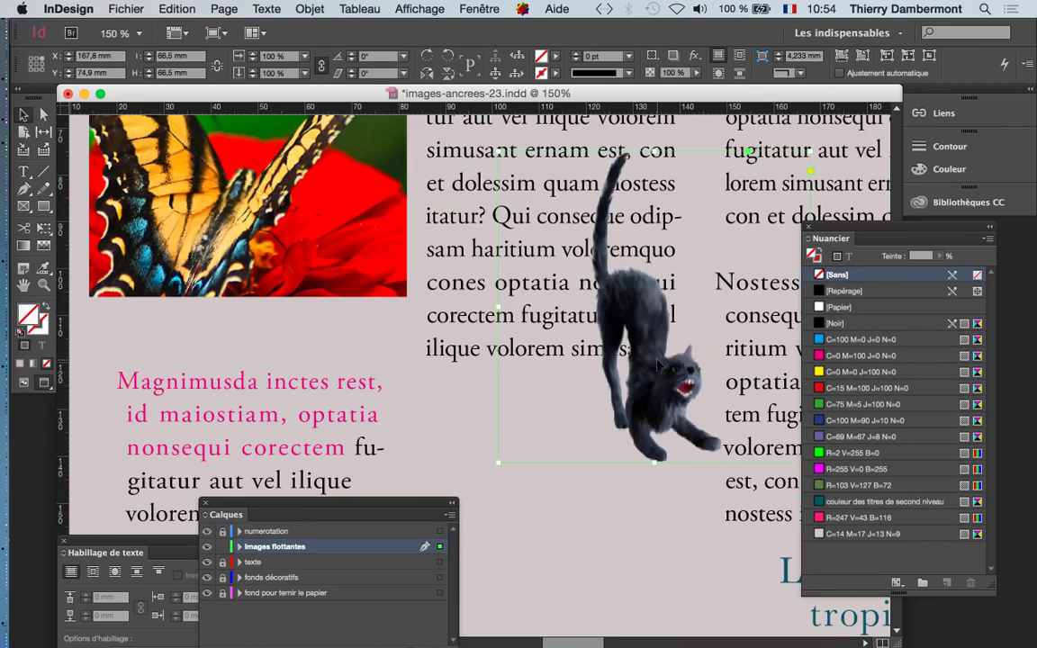
pyautogui.hscroll(5, 558, 311)
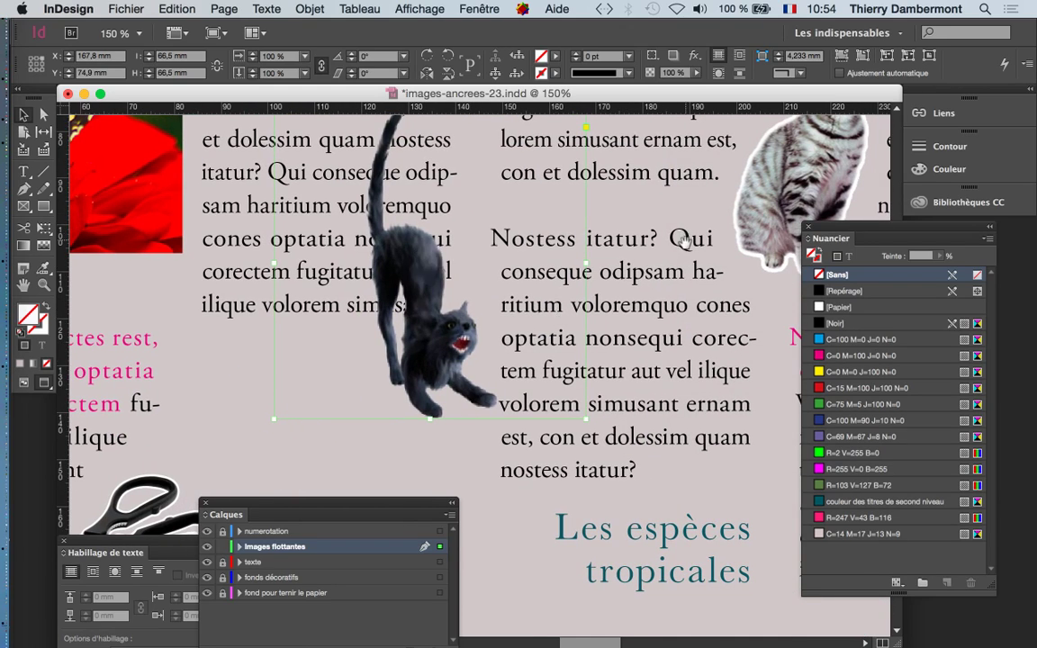
pyautogui.hscroll(5, 617, 221)
pyautogui.press('super+equal')
pyautogui.press('super+equal')
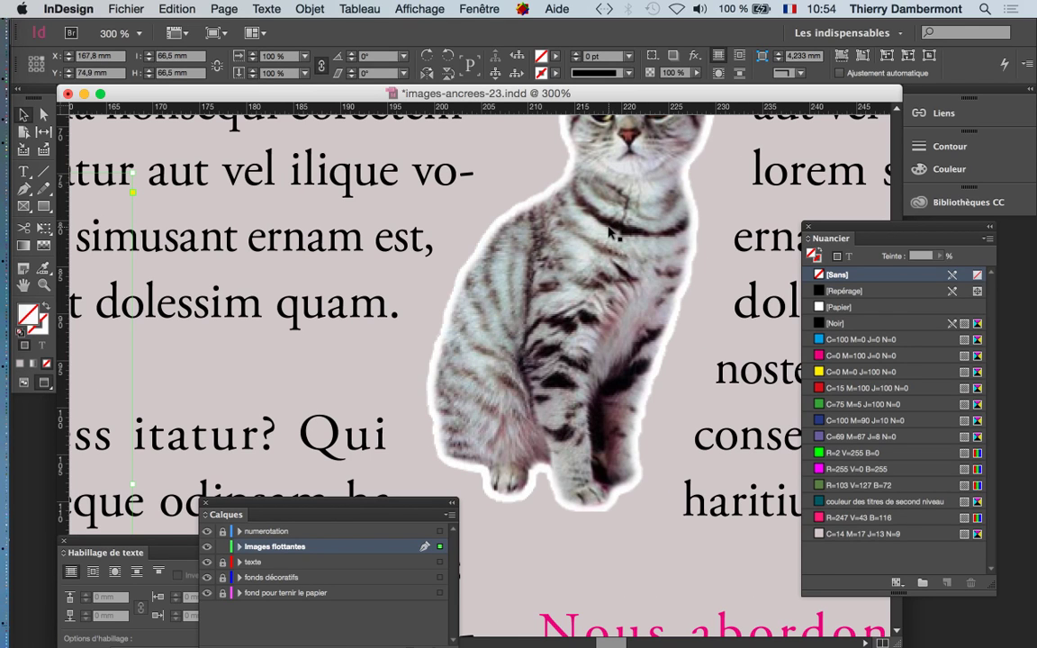
pyautogui.press('super+minus')
pyautogui.press('super+minus')
pyautogui.moveTo(253, 232); pyautogui.dragTo(370, 313)
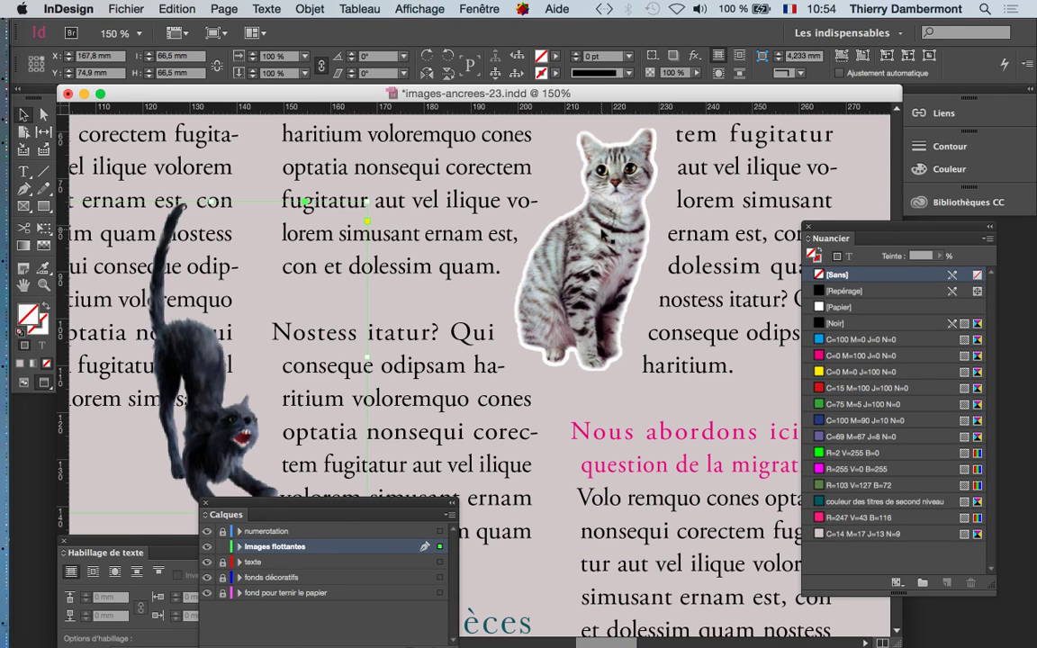
pyautogui.hscroll(-5, 370, 313)
pyautogui.scroll(-2, 370, 313)
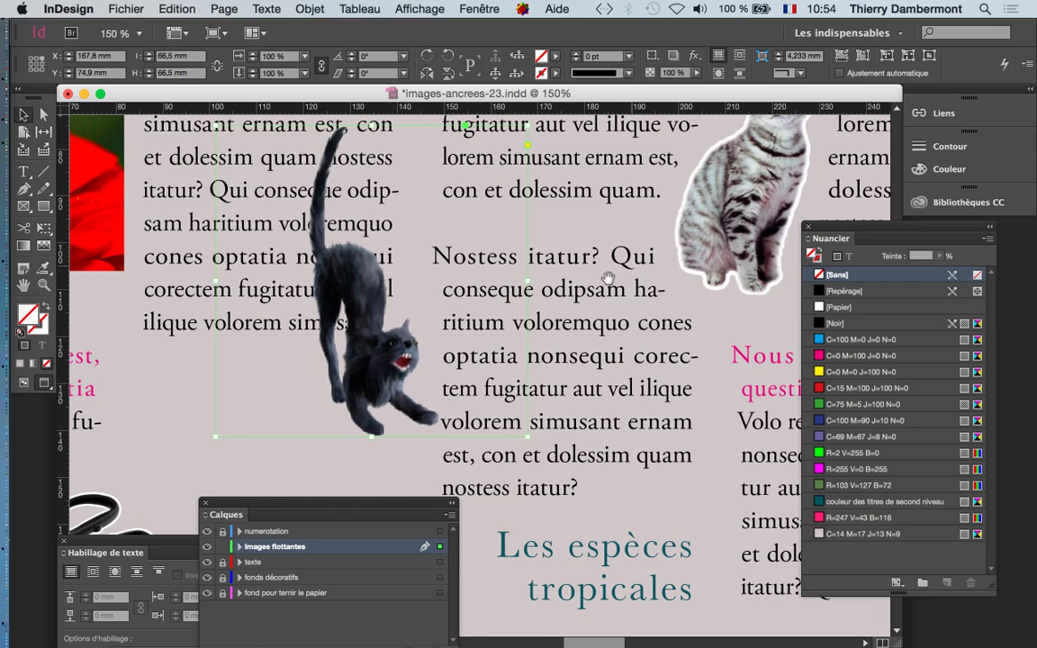
pyautogui.scroll(3, 327, 337)
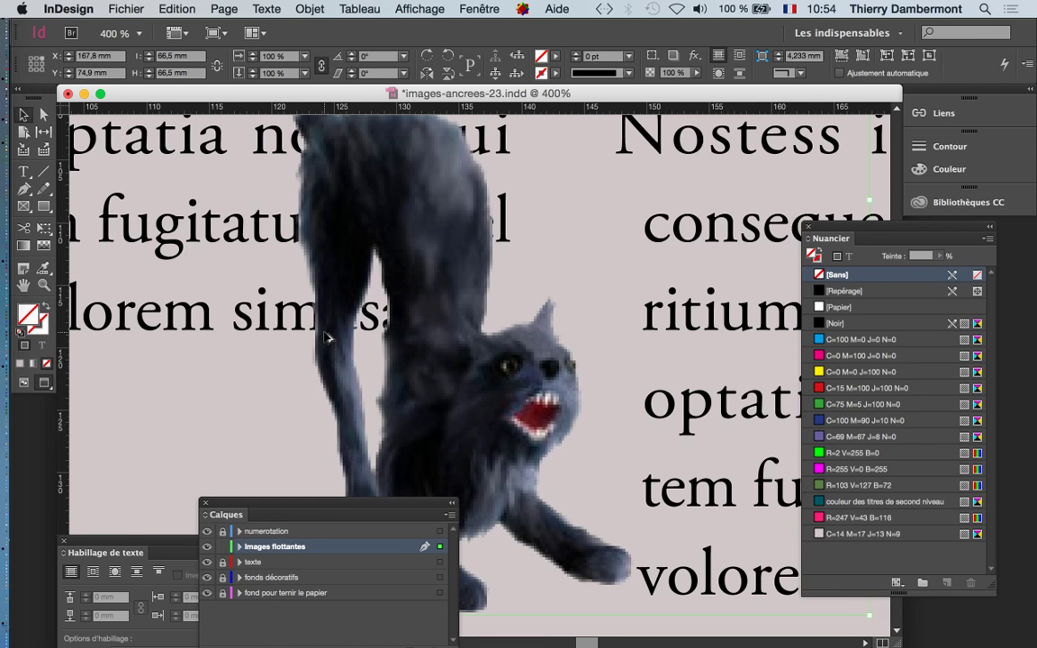
pyautogui.scroll(-3, 326, 336)
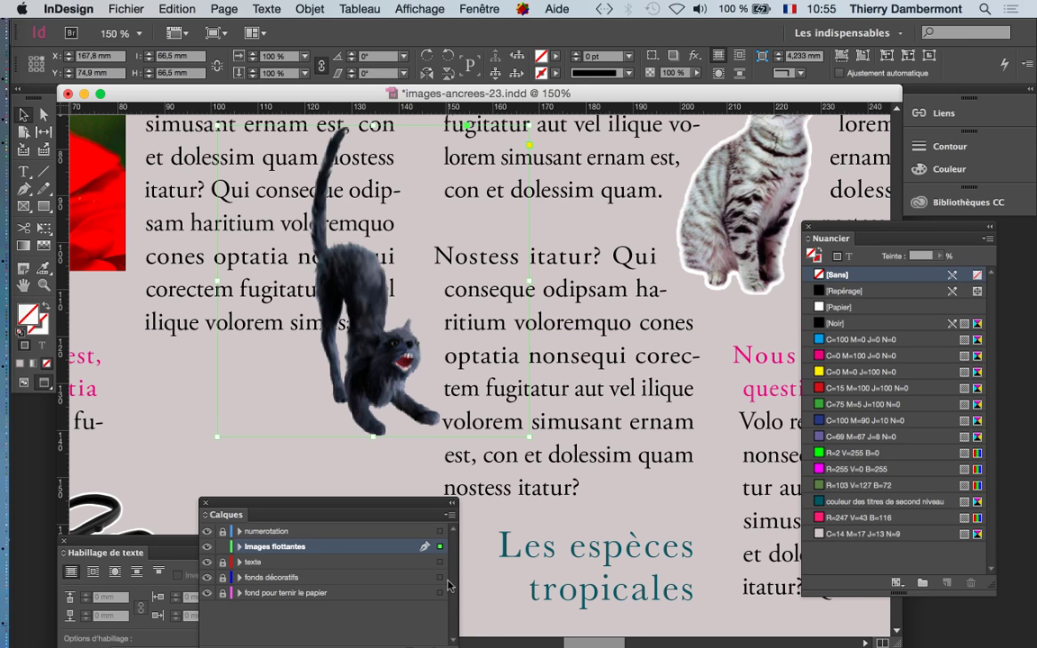
# Open the Habillage de texte panel beside the cat and select the cat frame
pyautogui.click(479, 8)
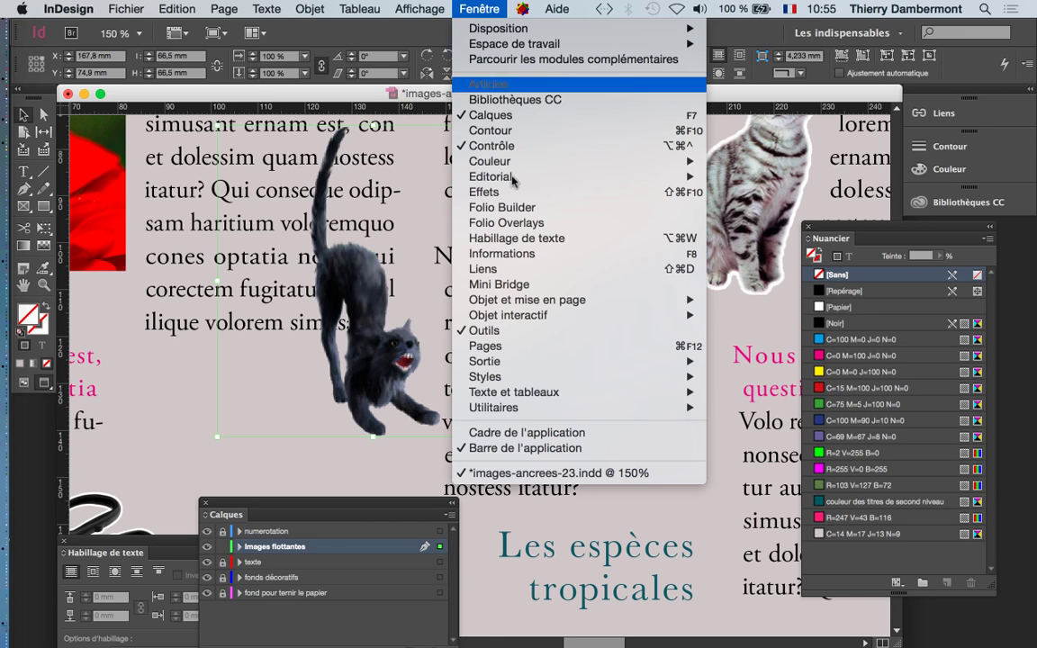
pyautogui.click(527, 234)
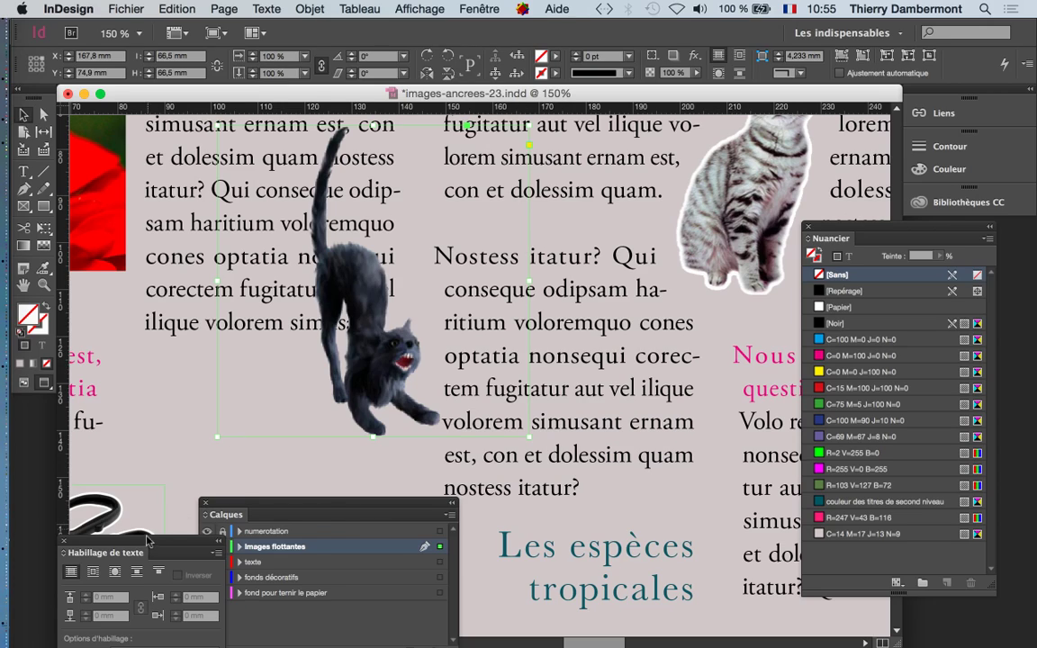
pyautogui.moveTo(167, 540); pyautogui.dragTo(582, 195)
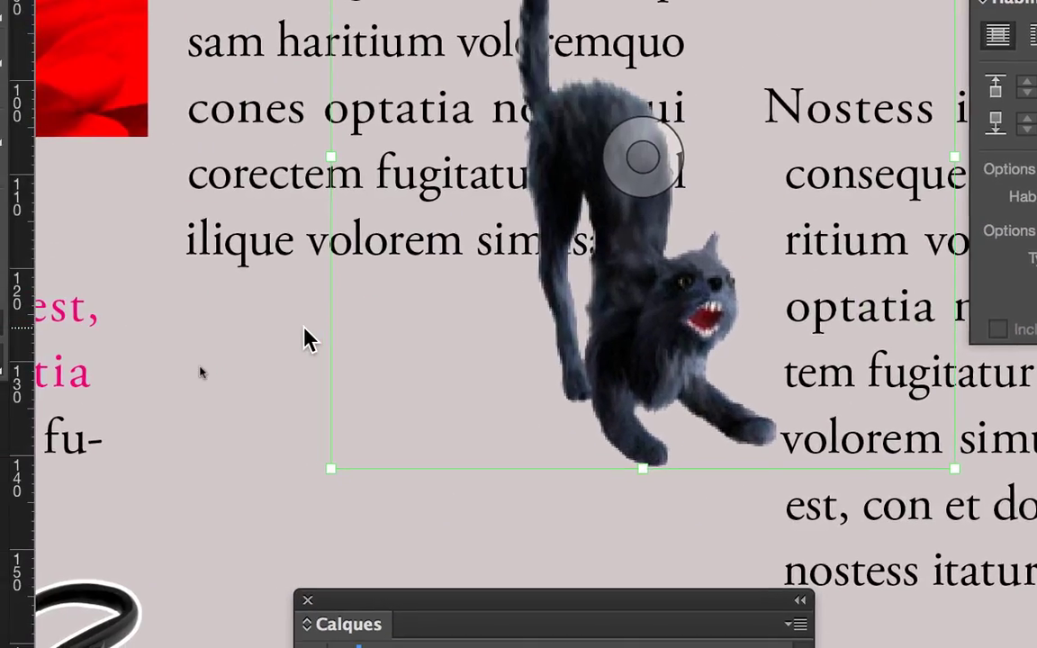
pyautogui.click(308, 341)
pyautogui.click(388, 336)
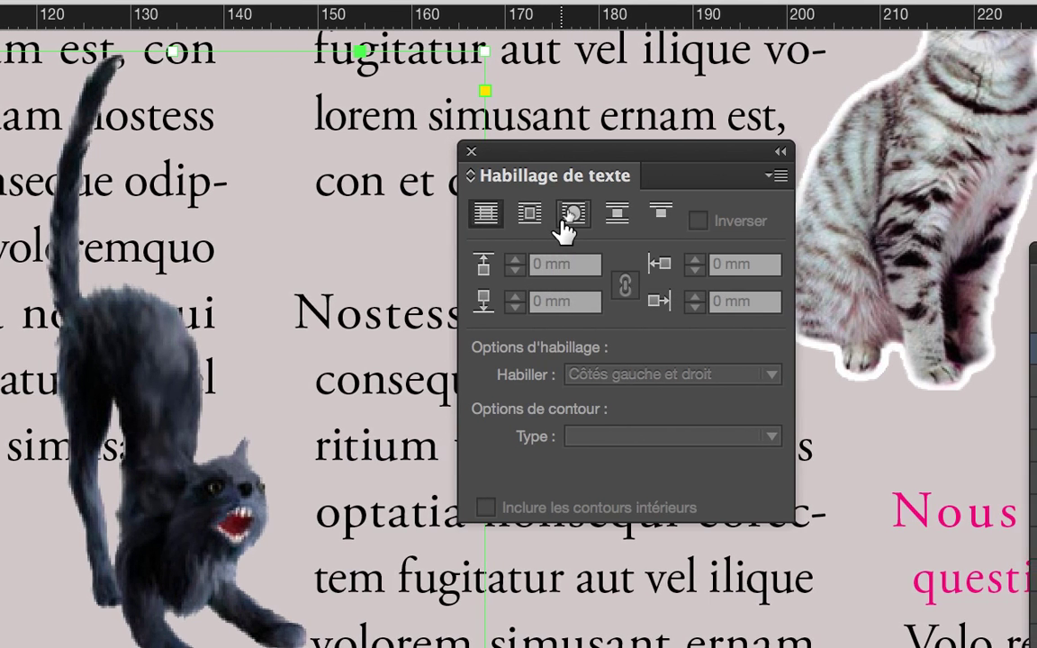
# Wrap text around the cat's Couche alpha contour, 5 mm offset, into Plus grande zone
pyautogui.click(567, 220)
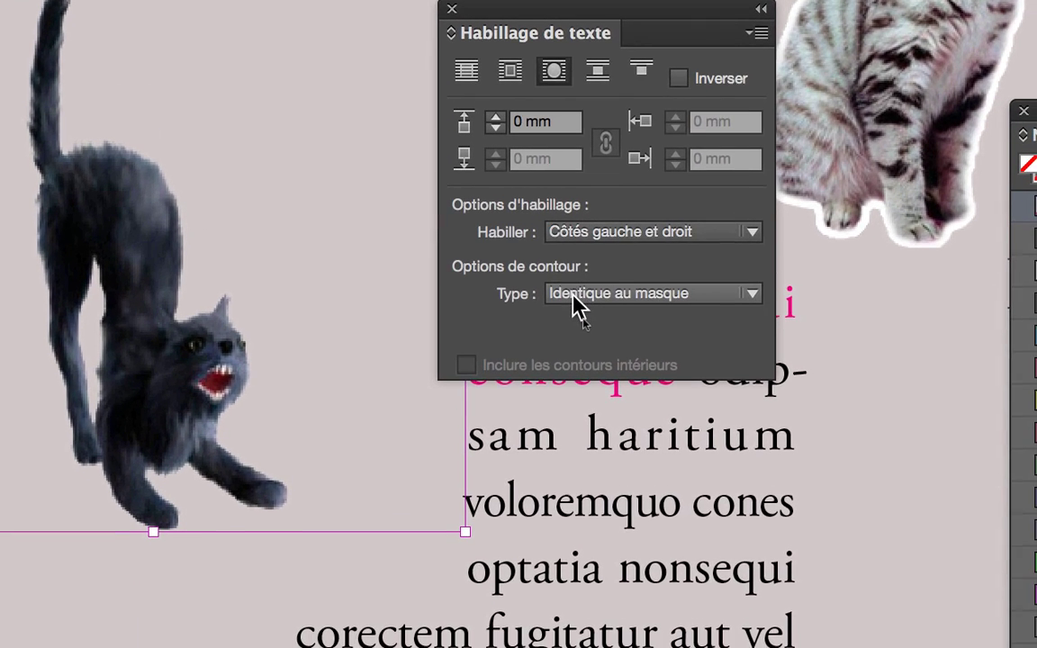
pyautogui.click(574, 295)
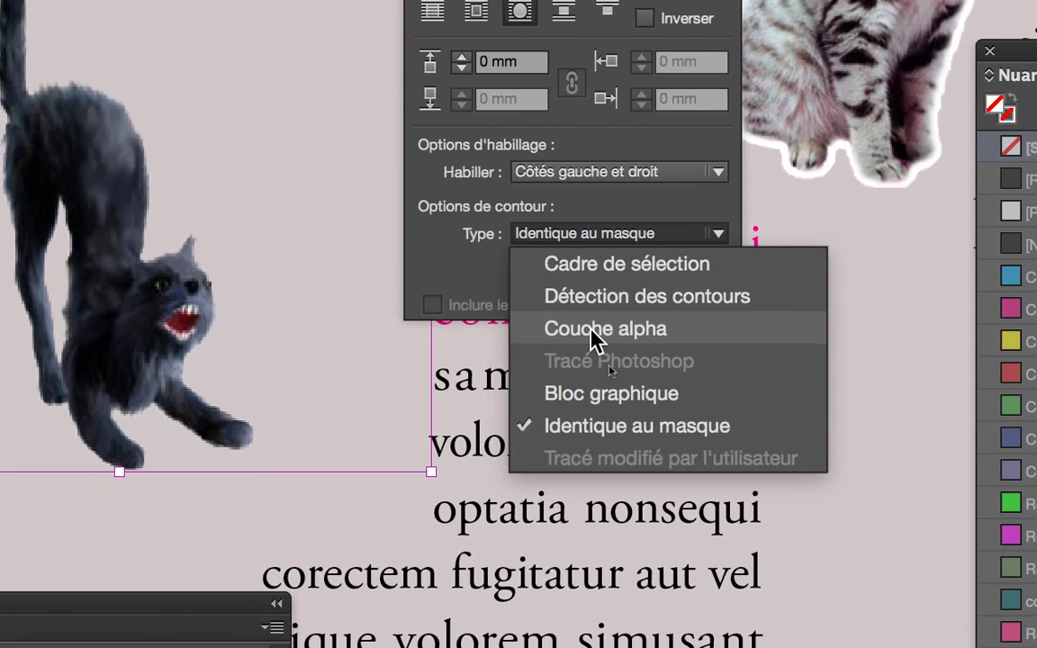
pyautogui.click(593, 329)
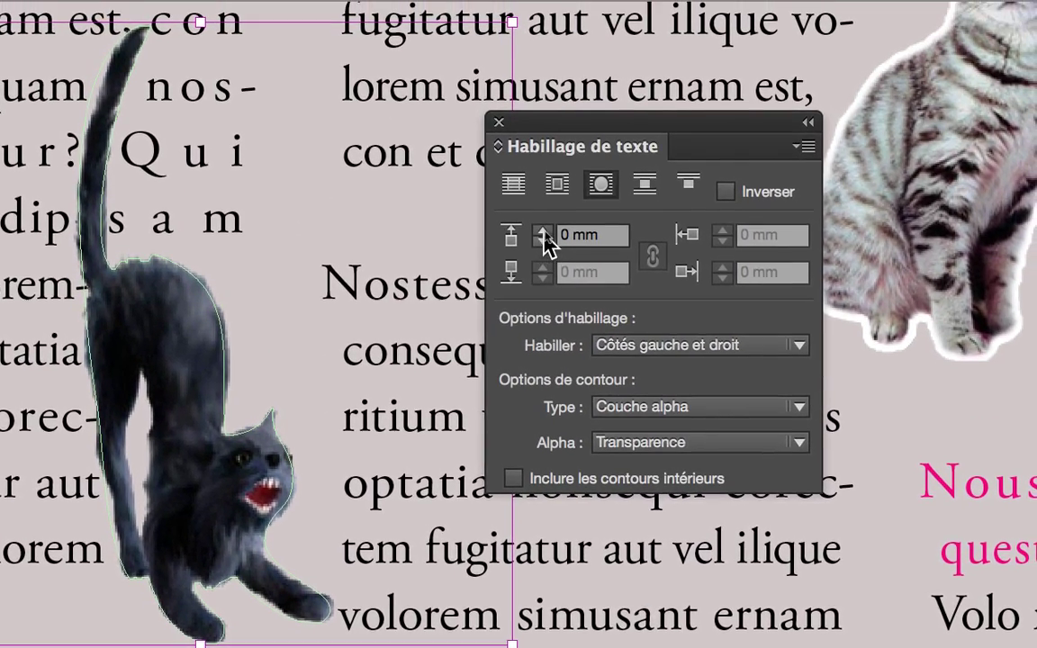
pyautogui.click(542, 230)
pyautogui.write('5')
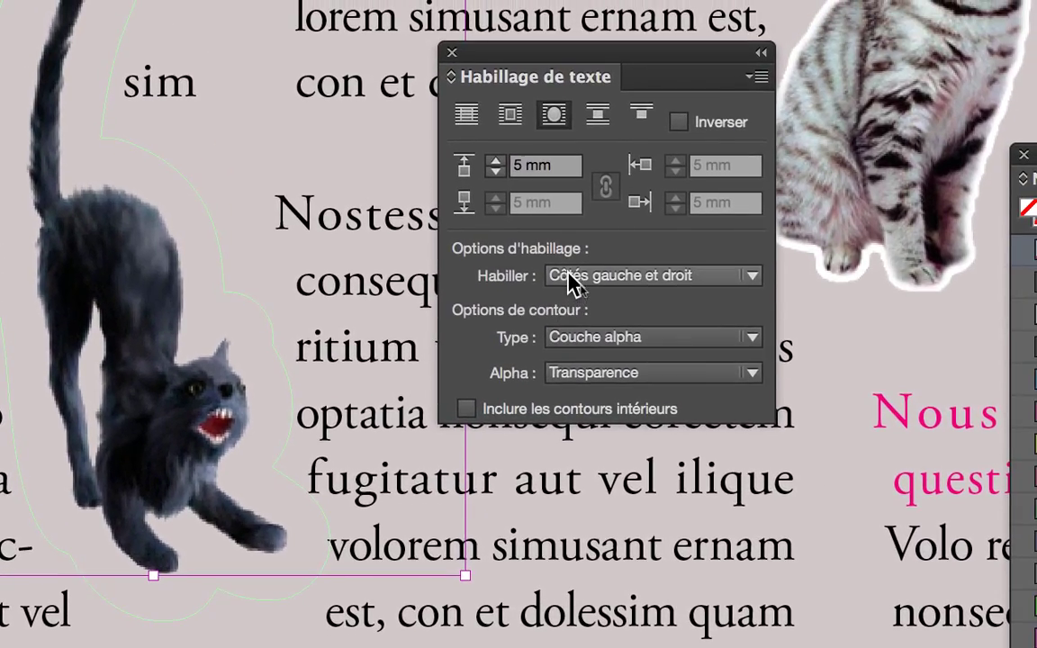
pyautogui.click(616, 268)
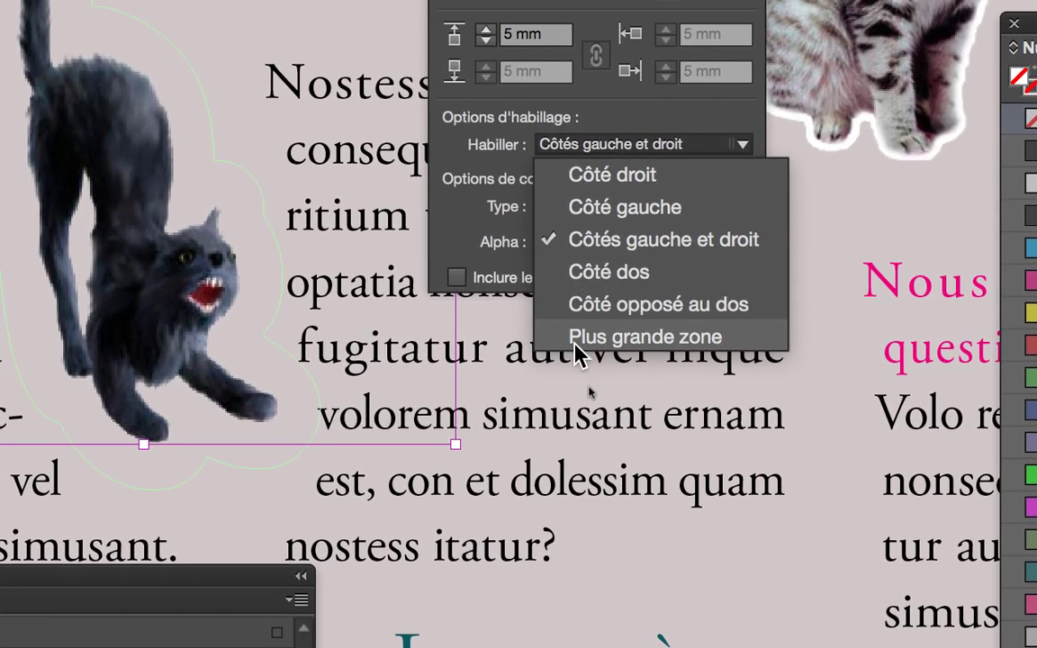
pyautogui.click(574, 342)
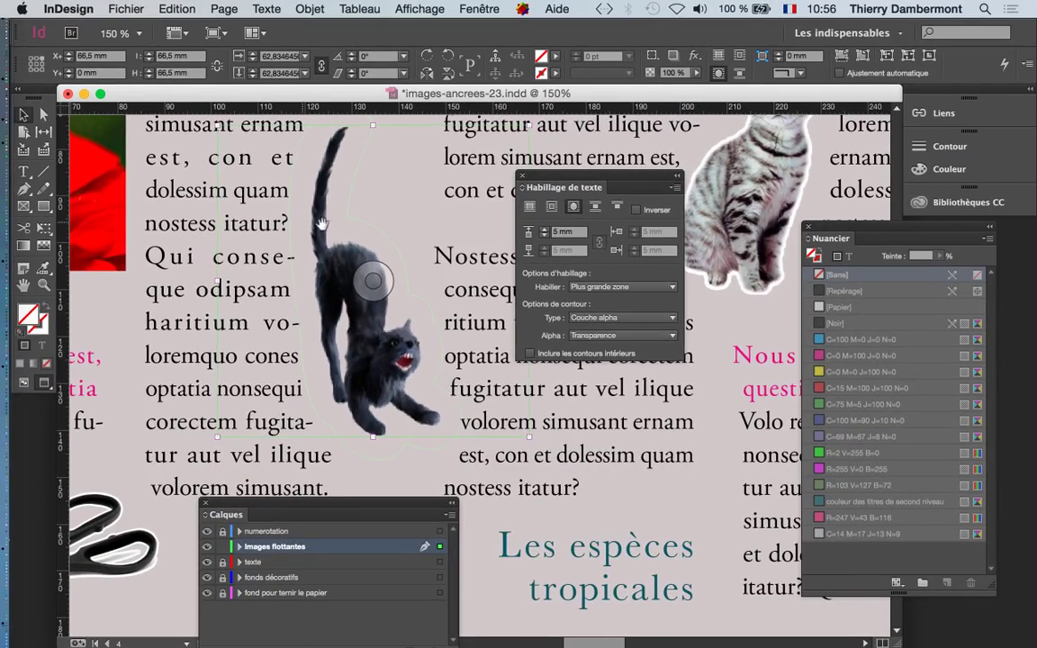
# Move the cat frame to X 133.5 mm, Y 52.033 mm between the first two columns
pyautogui.press('super+minus')
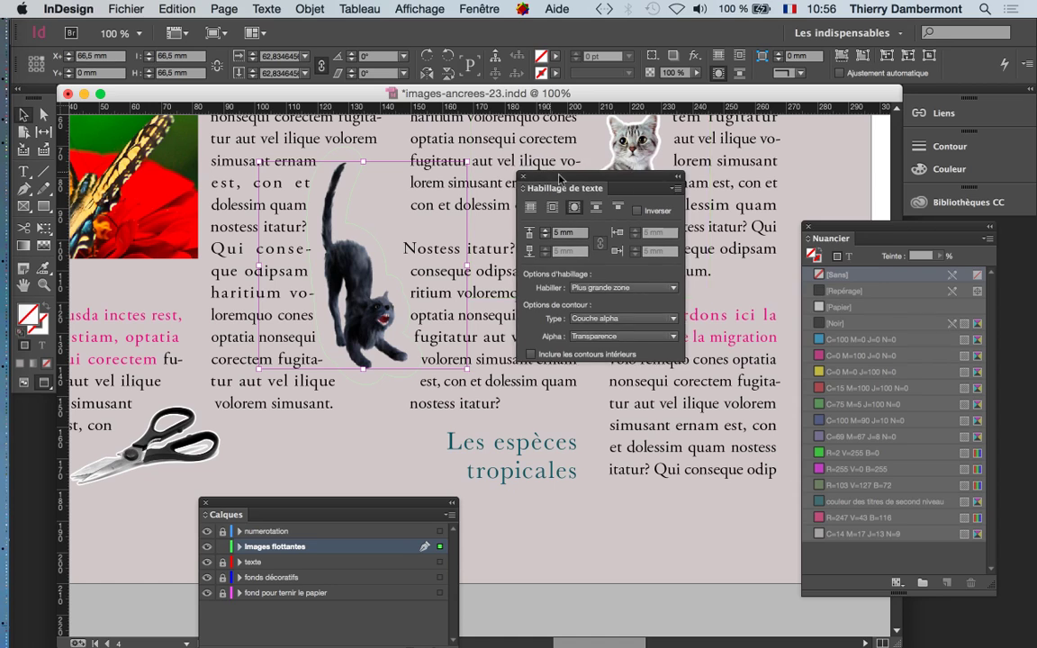
pyautogui.moveTo(559, 177); pyautogui.dragTo(761, 128)
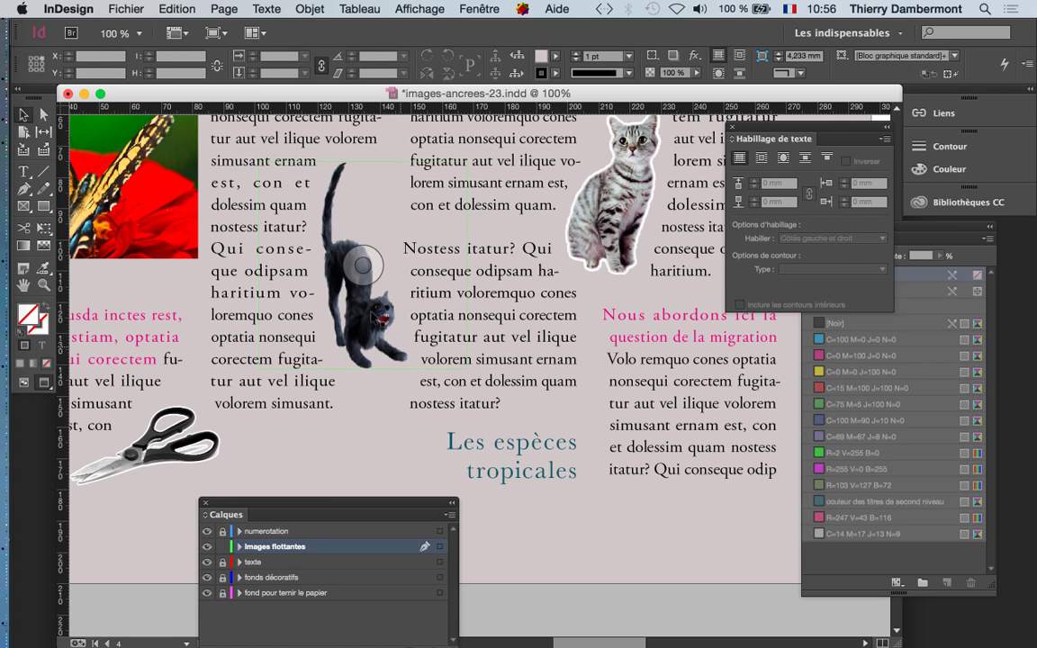
pyautogui.moveTo(356, 324); pyautogui.dragTo(438, 372)
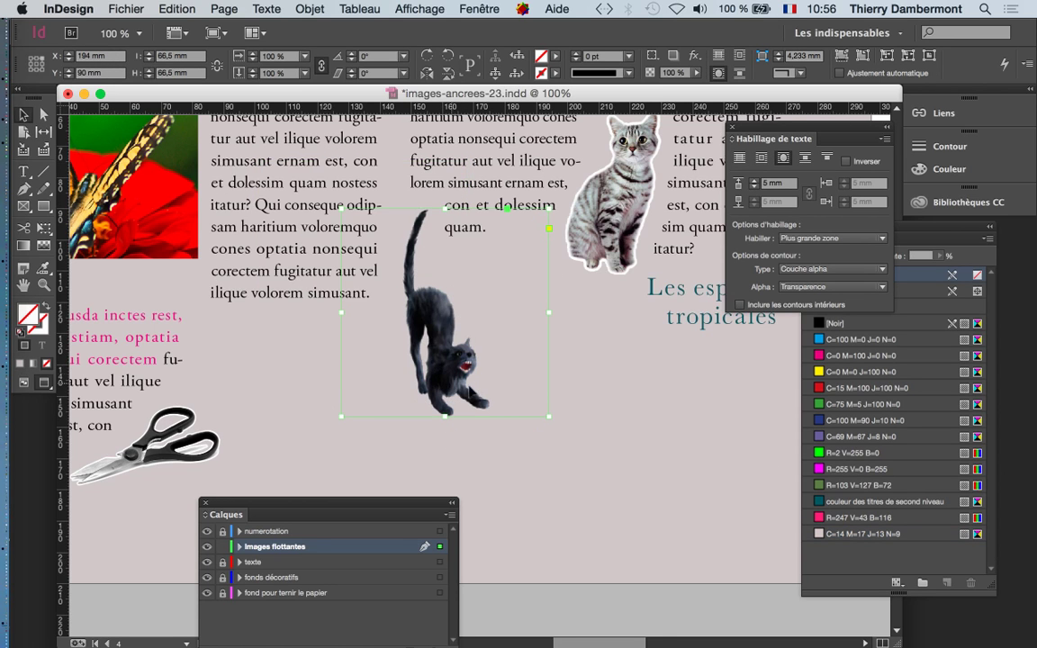
pyautogui.press('super+minus')
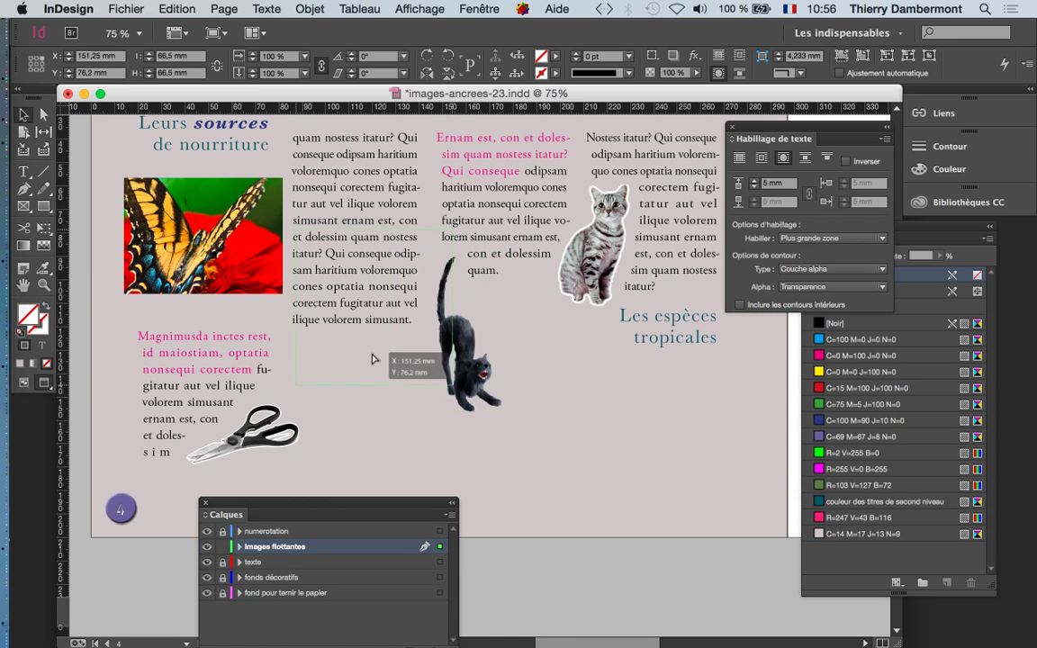
pyautogui.moveTo(373, 358); pyautogui.dragTo(371, 361)
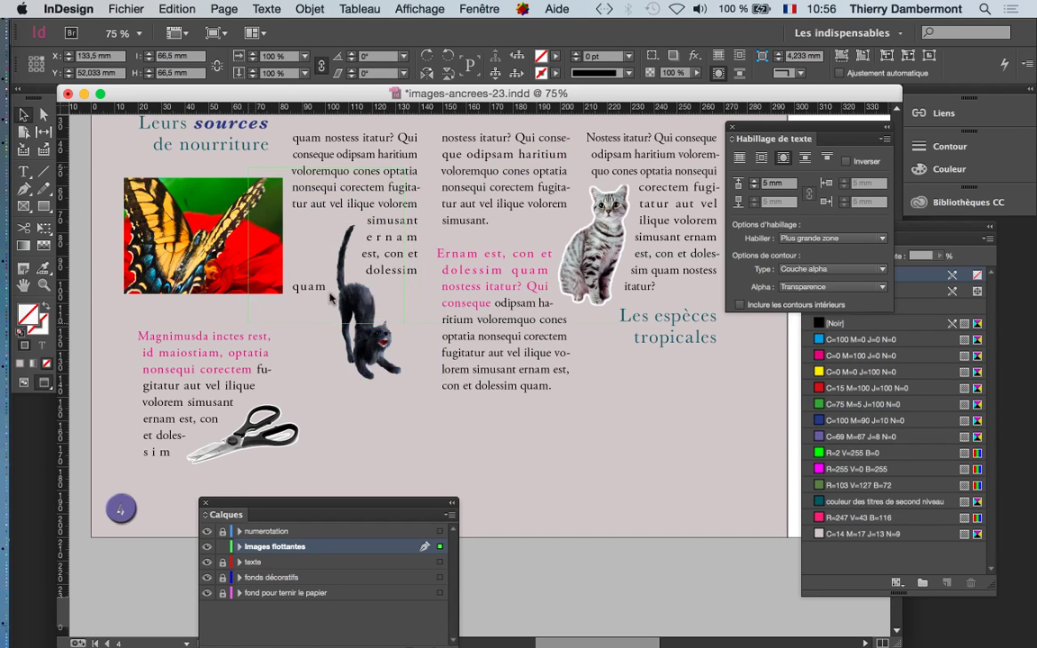